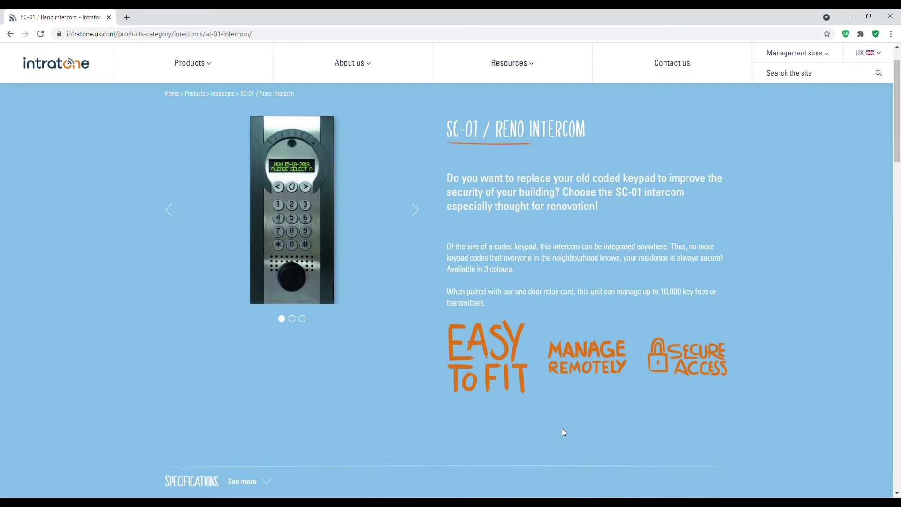
# - Load the Intratone site and open the Intratone management site from Management sites
pyautogui.click(181, 33)
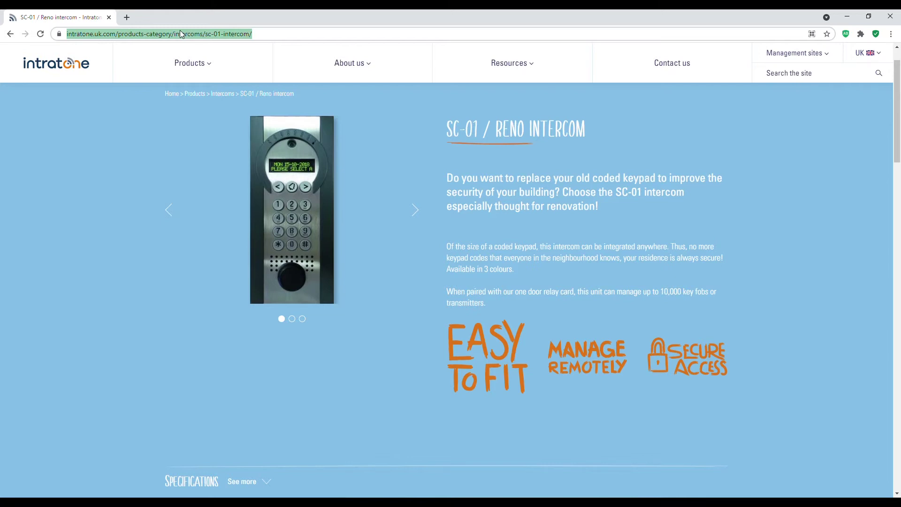
pyautogui.write('intratone')
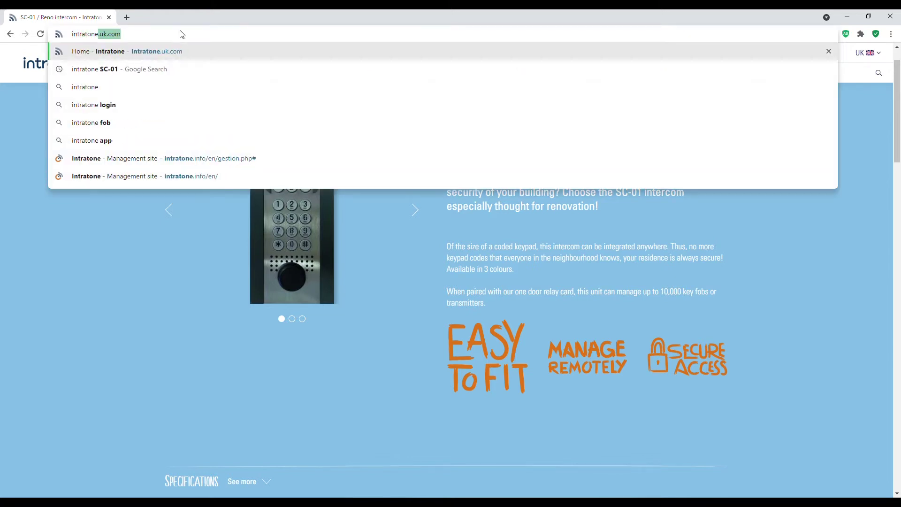
pyautogui.press('Return')
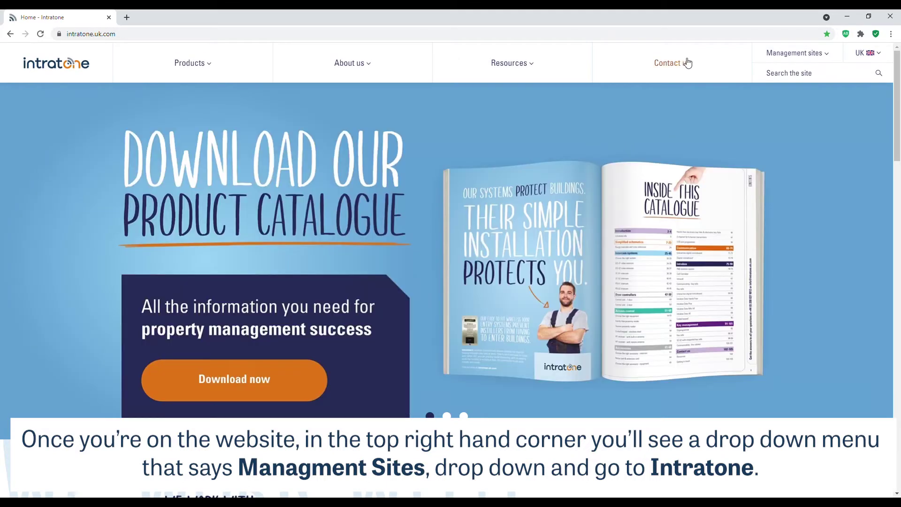
pyautogui.moveTo(782, 54)
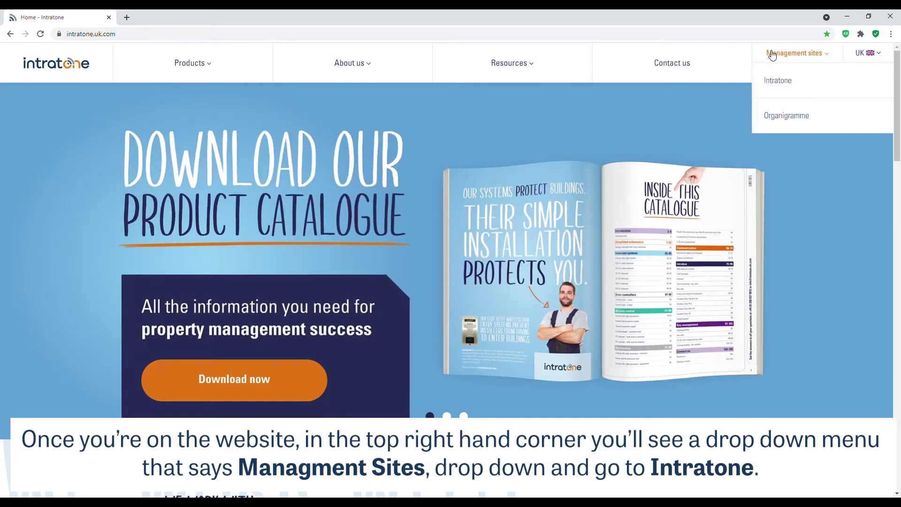
pyautogui.click(772, 85)
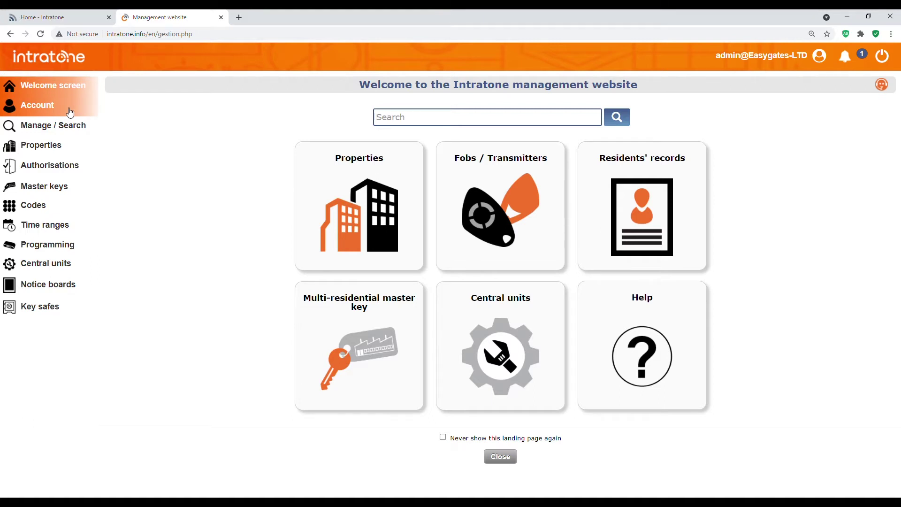
# - Show the Account page with the administrator's company and contact details
pyautogui.click(70, 111)
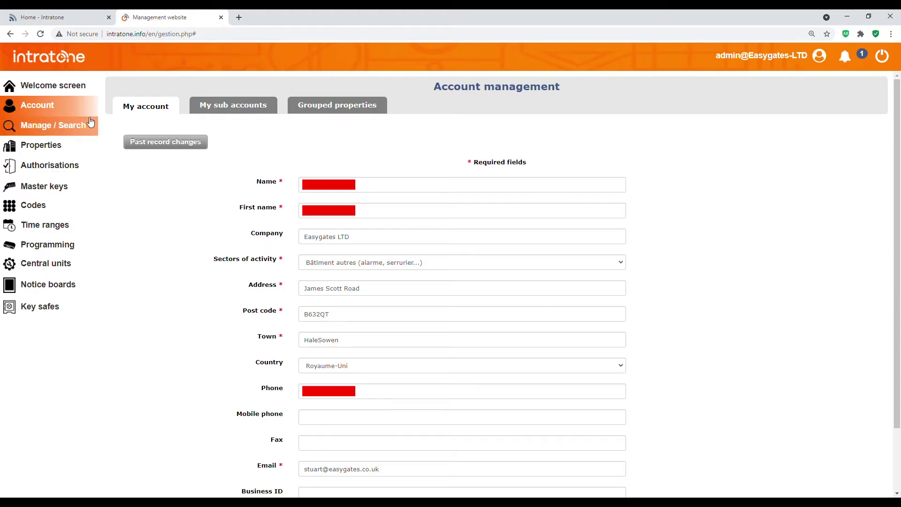
# - Go through Manage / Search back to the welcome screen with its Properties and Fobs tiles
pyautogui.click(91, 122)
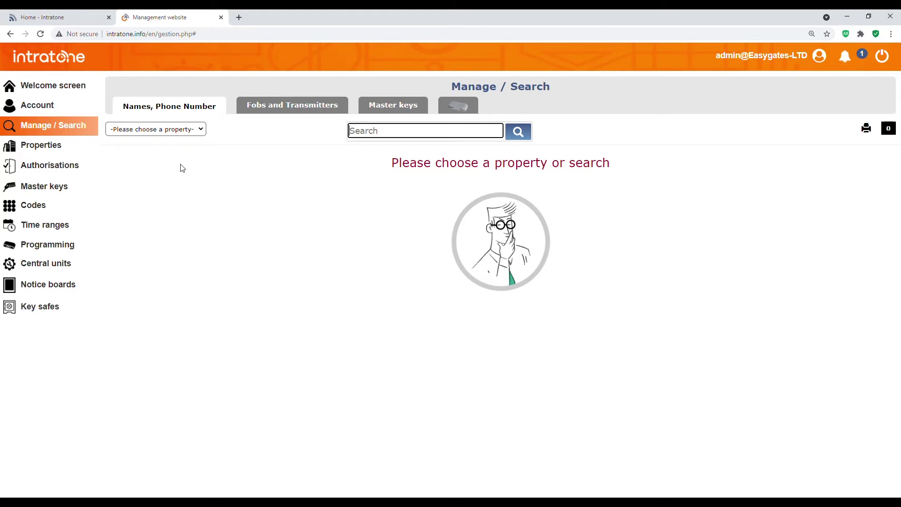
pyautogui.click(92, 90)
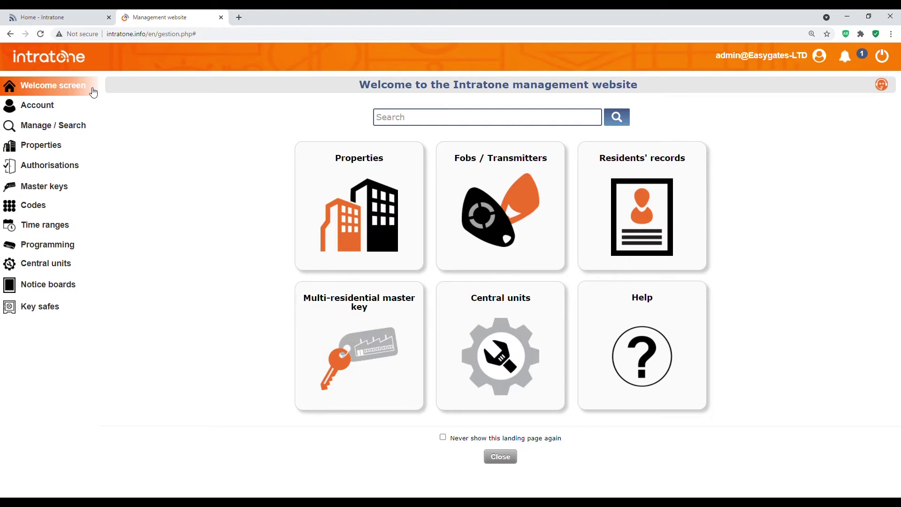
pyautogui.moveTo(328, 200)
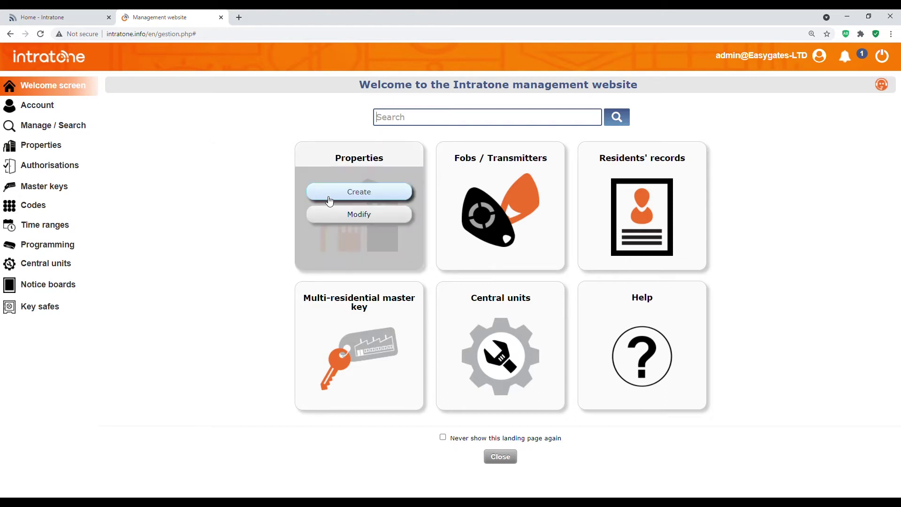
# - Create a new property and enter its name, Test Reno - SC-01
pyautogui.click(362, 197)
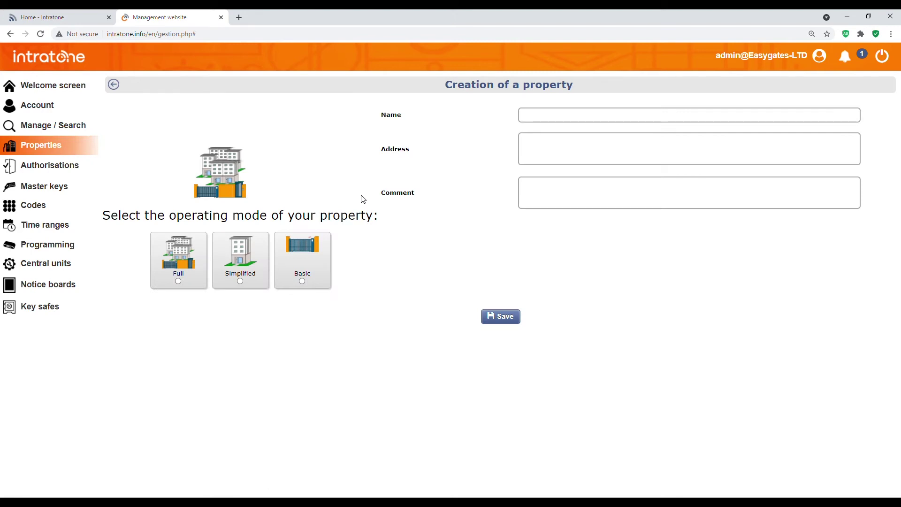
pyautogui.click(572, 114)
pyautogui.write('Test Reno - SC')
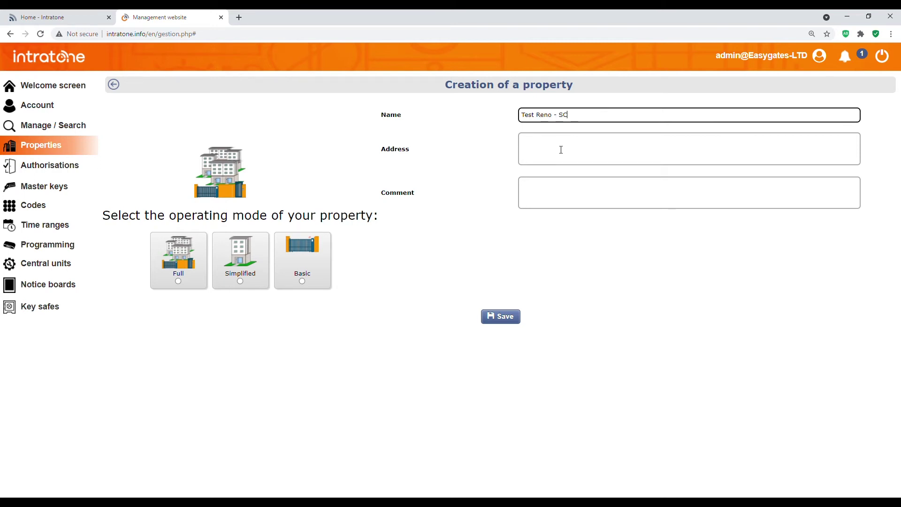
pyautogui.write('0-01')
pyautogui.click(562, 150)
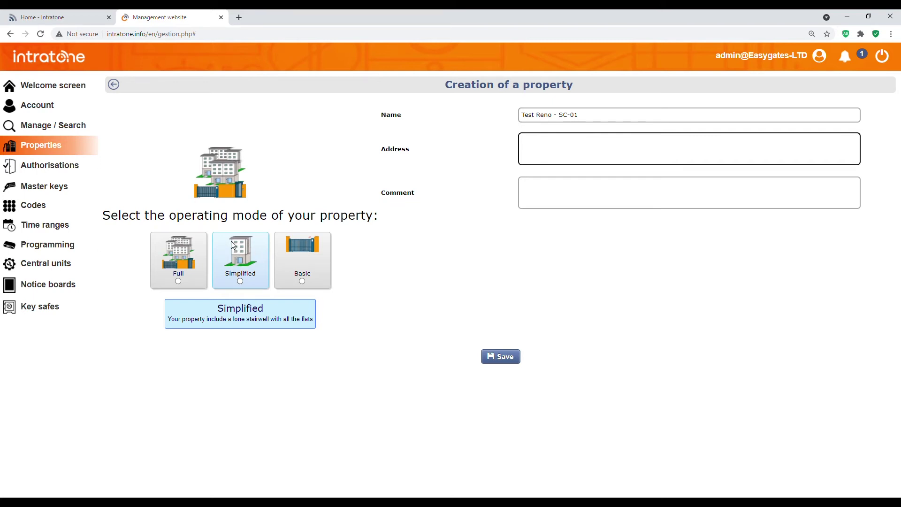
# - Choose the Simplified operating mode and save the new property
pyautogui.click(249, 264)
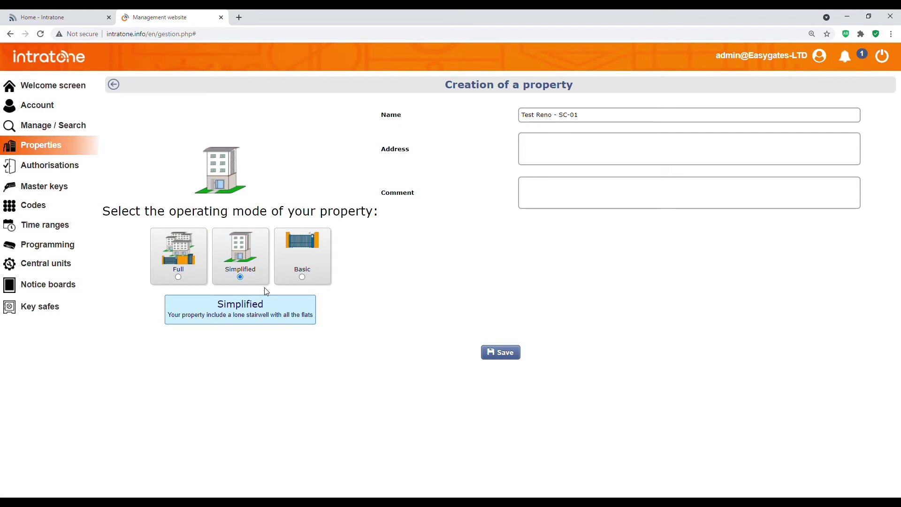
pyautogui.click(510, 355)
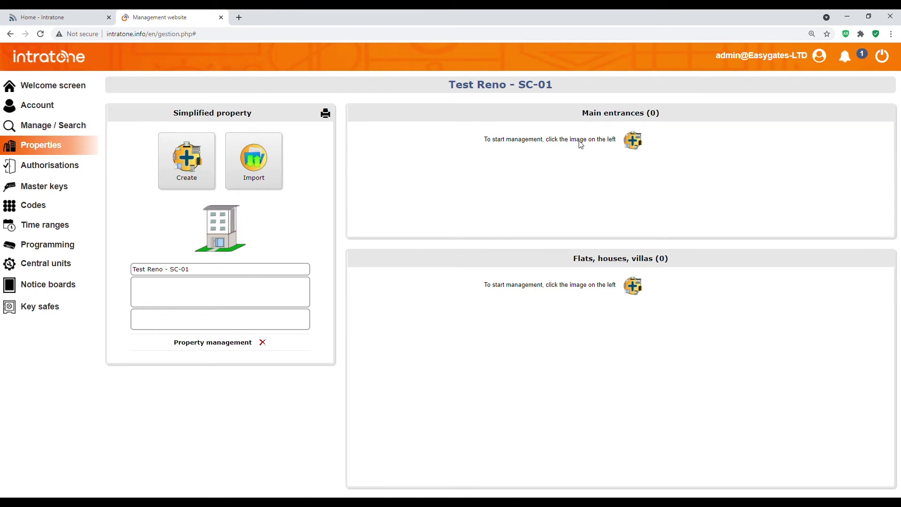
# - Add a main entrance and browse the Create your entrances list of intercom panels
pyautogui.click(638, 150)
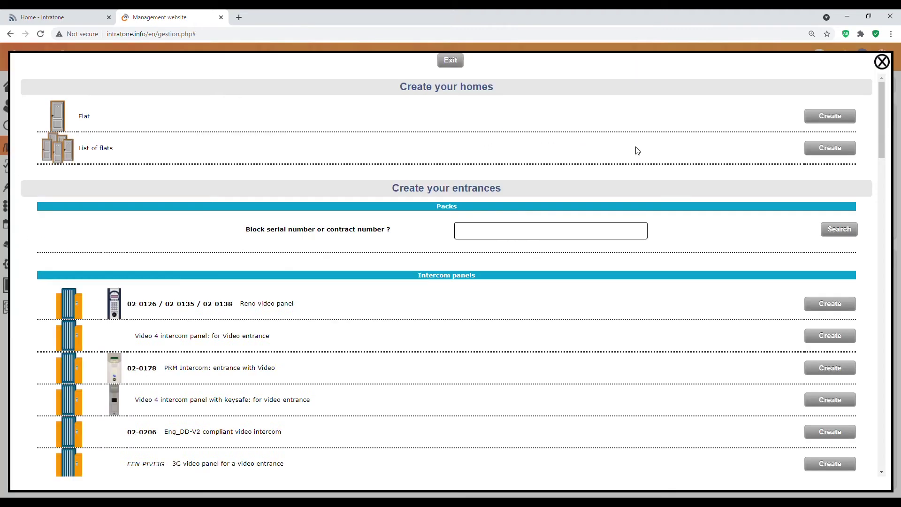
pyautogui.scroll(-1, 376, 196)
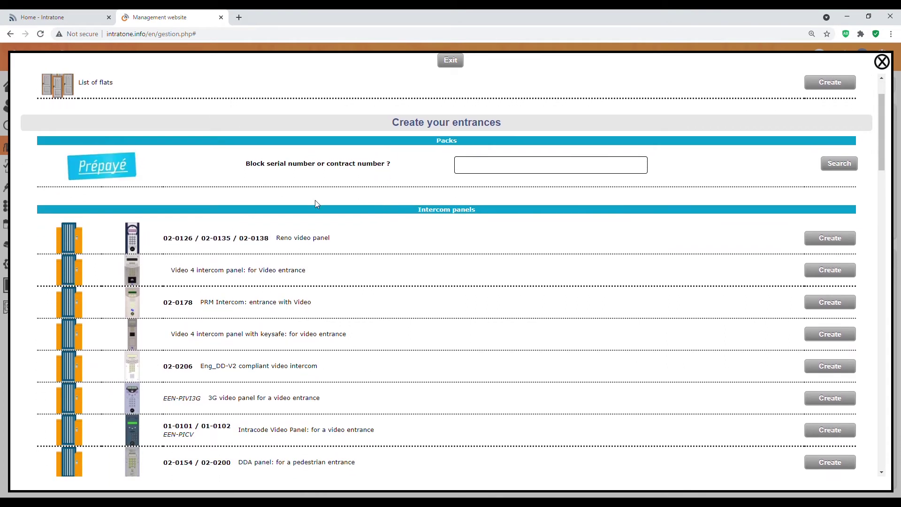
pyautogui.scroll(1, 371, 197)
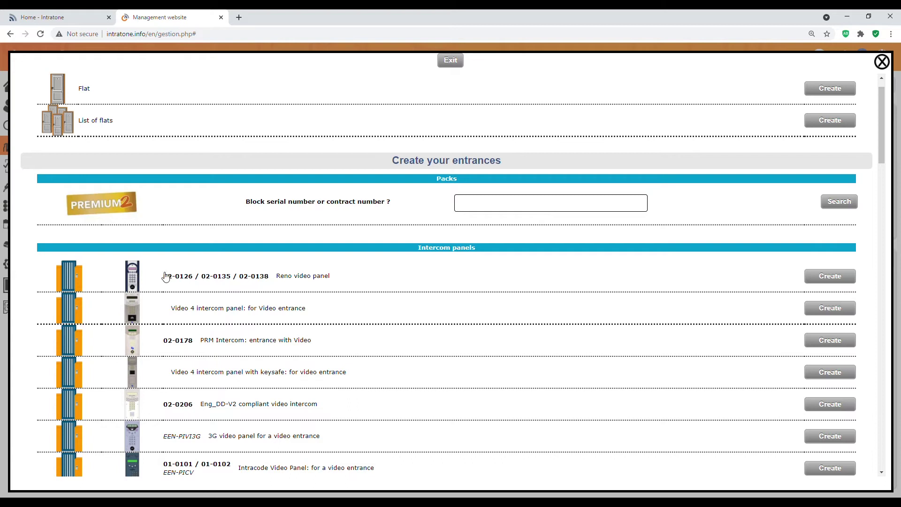
pyautogui.scroll(-2, 136, 291)
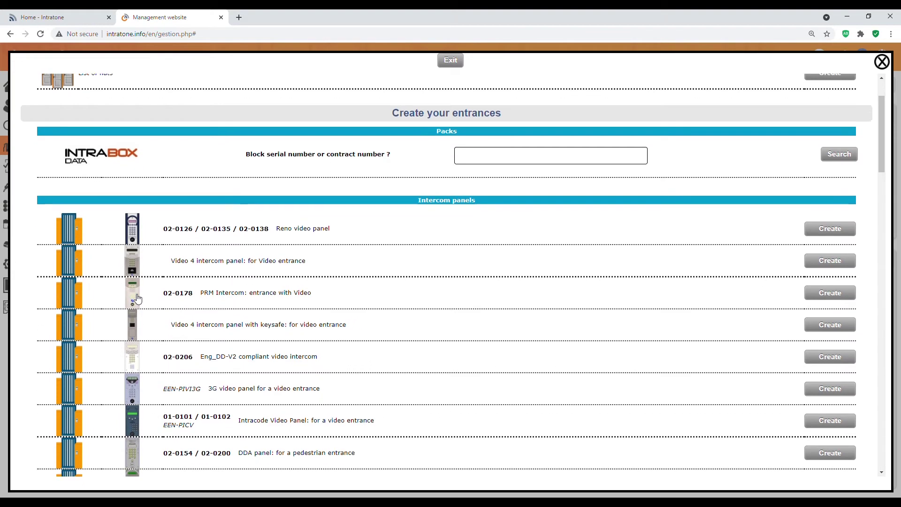
pyautogui.scroll(1, 136, 298)
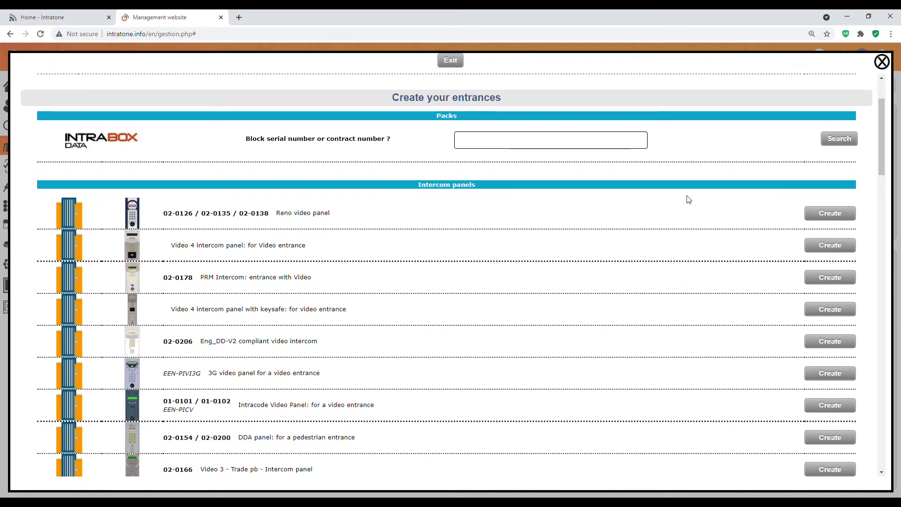
# - Create a Reno video panel entrance named Main Gate and go to its central unit setup
pyautogui.click(831, 214)
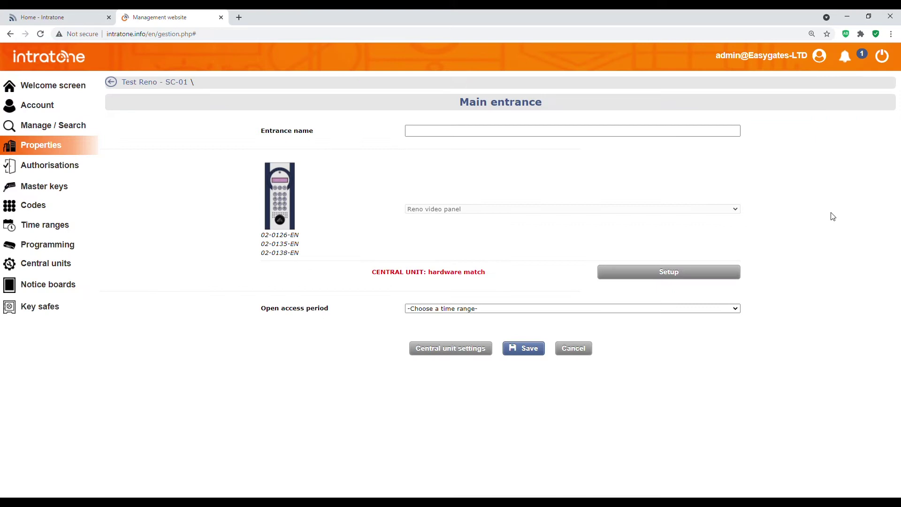
pyautogui.click(455, 135)
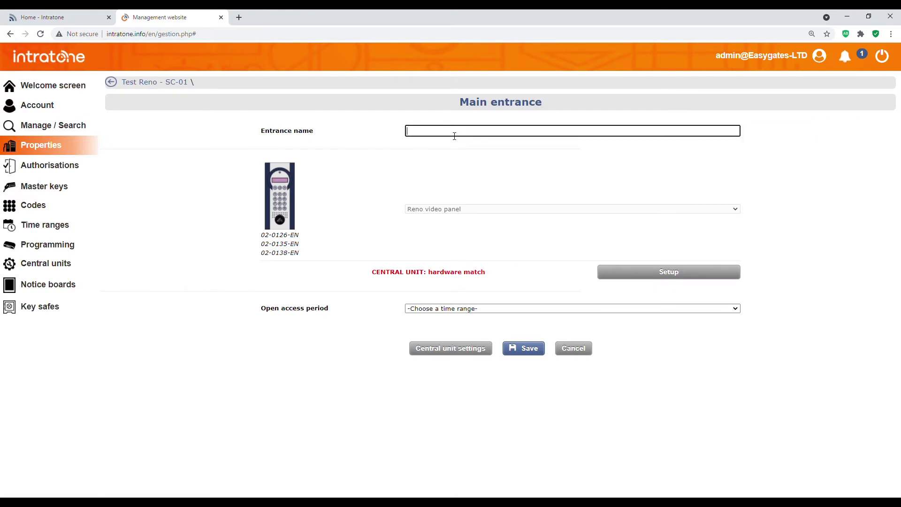
pyautogui.write('Main Gate')
pyautogui.press('Tab')
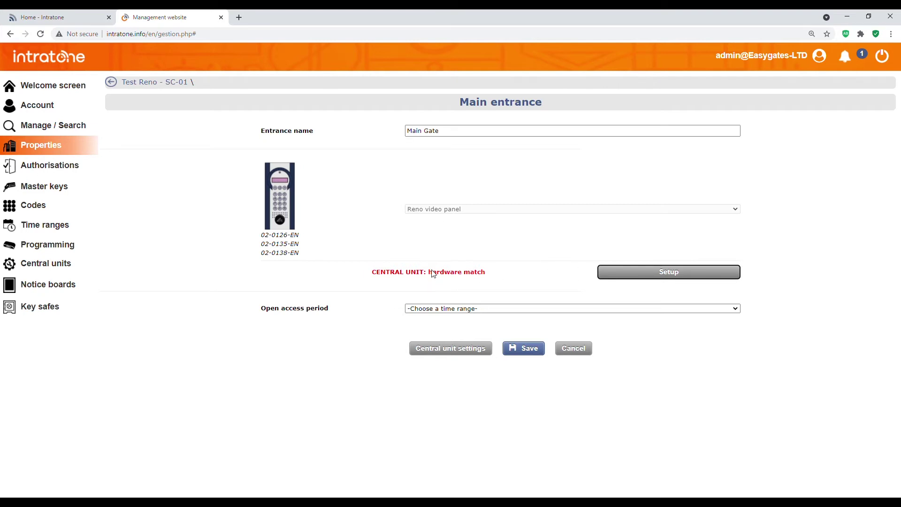
pyautogui.click(652, 278)
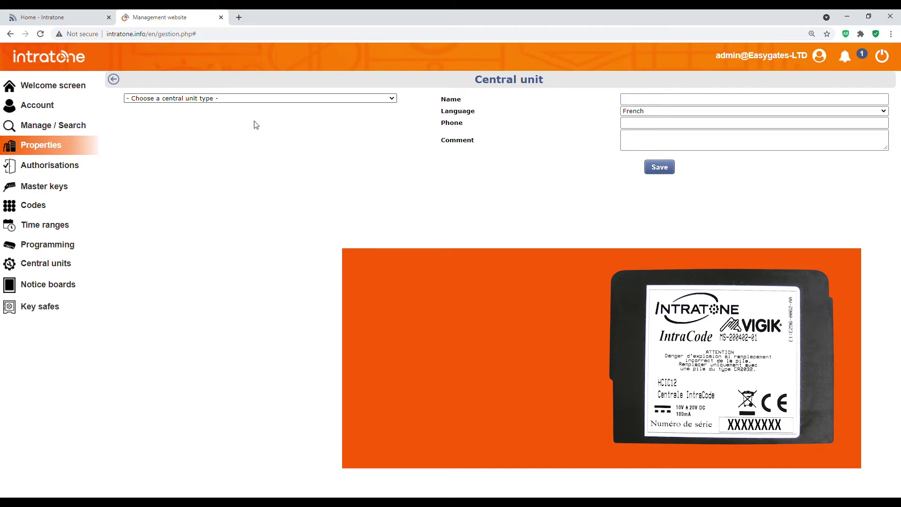
# - Set the central unit type to 03-0102 Small CU with GSM, name 'Main Gate CU', language English
pyautogui.press('Down')
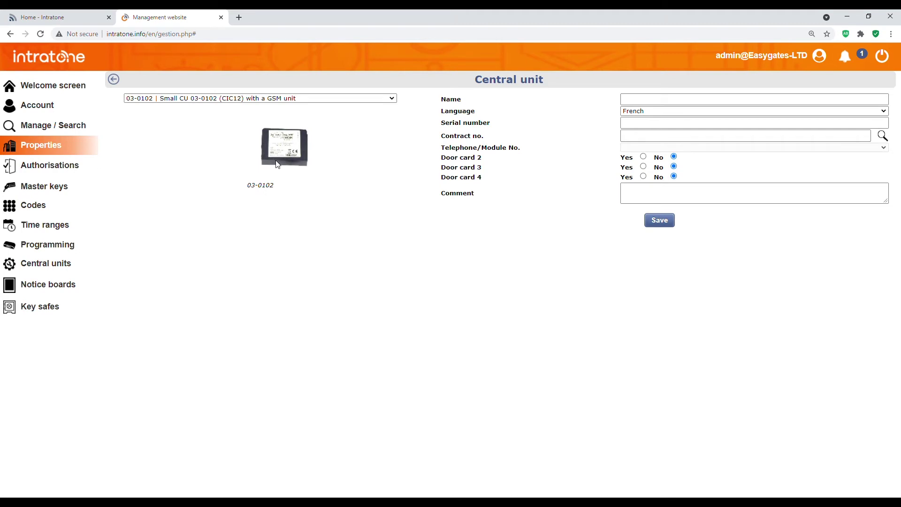
pyautogui.click(631, 103)
pyautogui.write('Main')
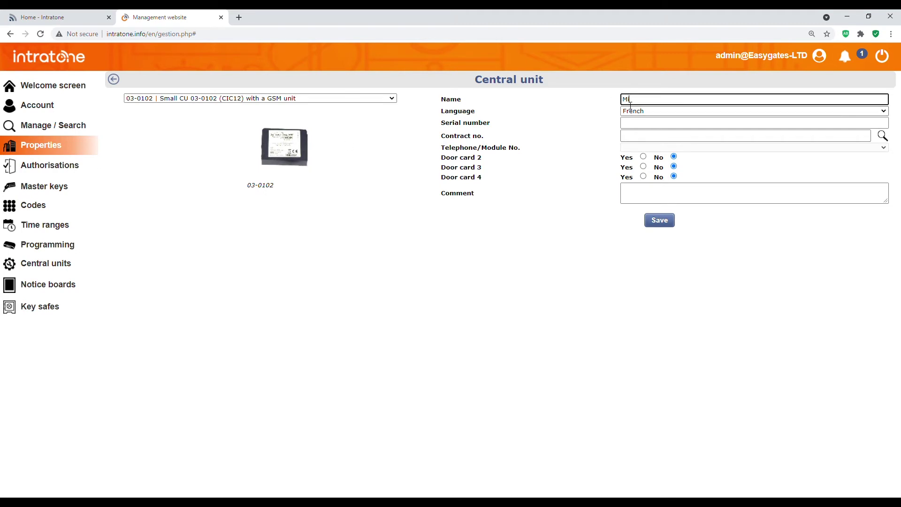
pyautogui.press('BackSpace')
pyautogui.press('BackSpace')
pyautogui.press('BackSpace')
pyautogui.write('ain Gate CU')
pyautogui.click(636, 111)
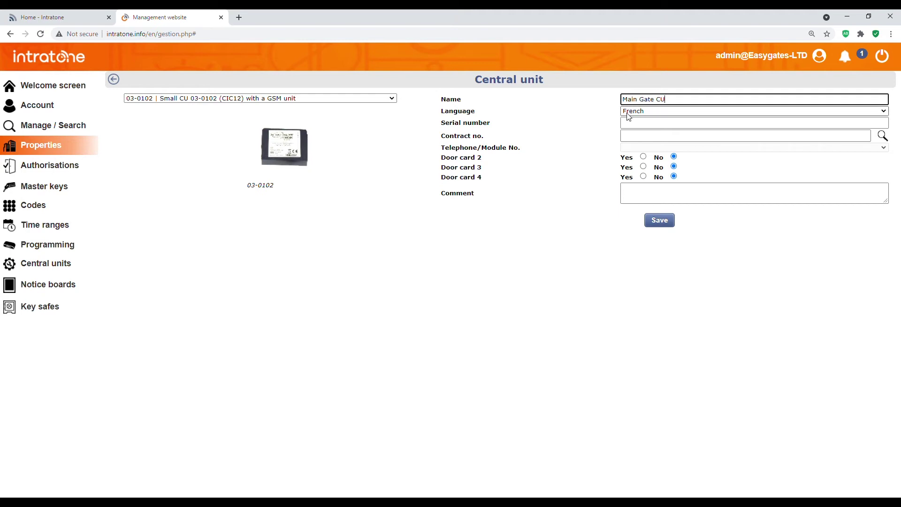
pyautogui.click(636, 123)
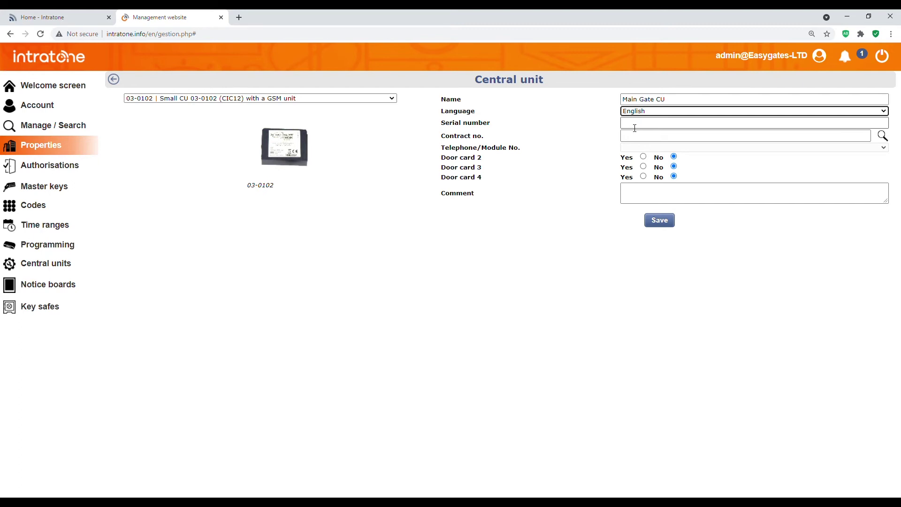
pyautogui.click(635, 126)
# - Enter serial 7932 and the contract number, save the central unit, and return to the list
pyautogui.click(584, 135)
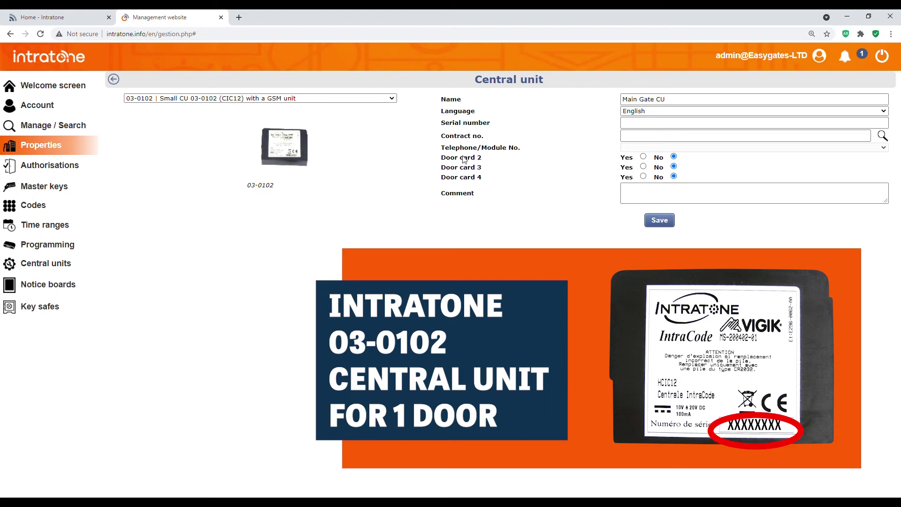
pyautogui.click(643, 125)
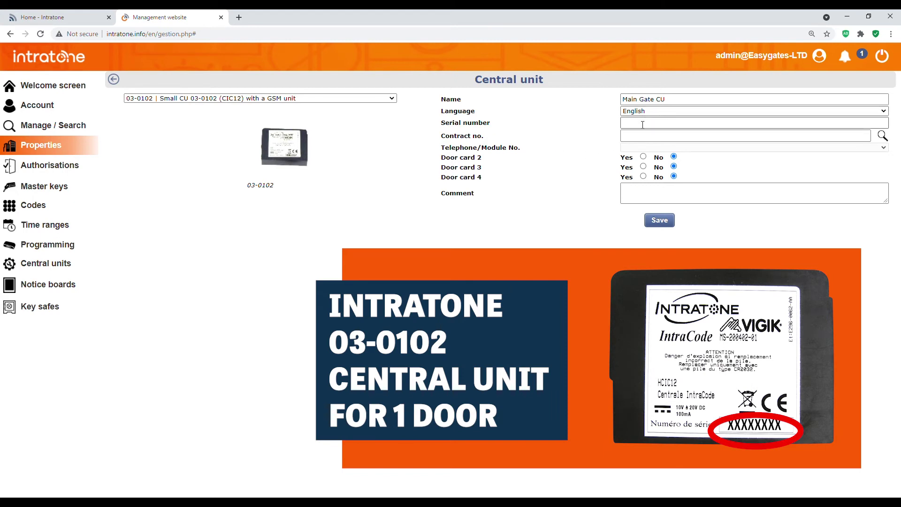
pyautogui.write('7932')
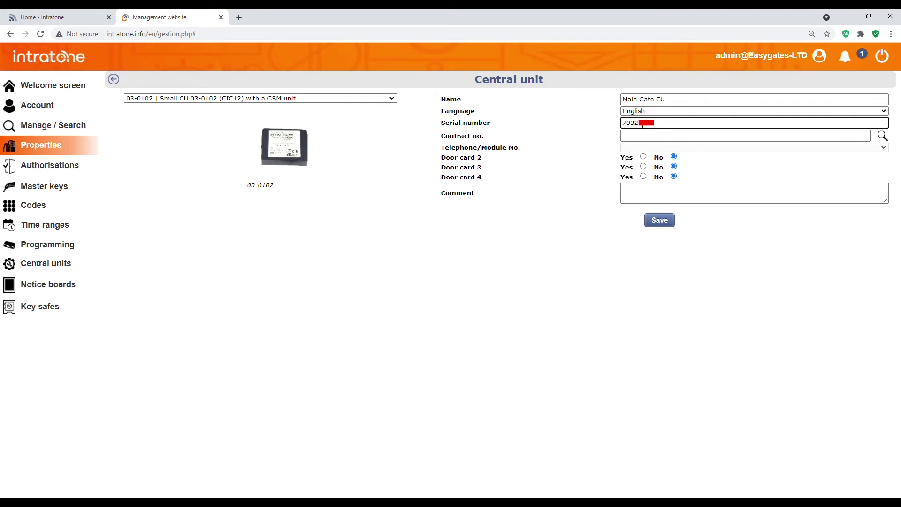
pyautogui.press('Tab')
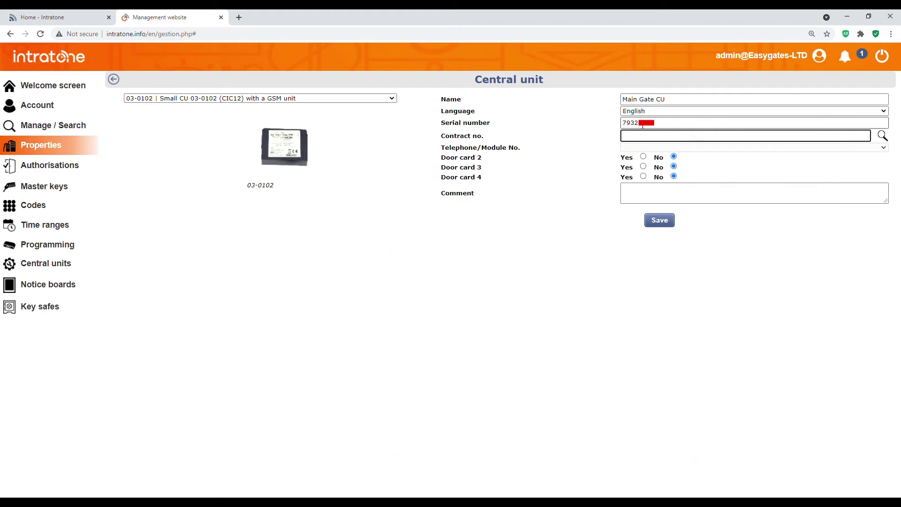
pyautogui.write('209153')
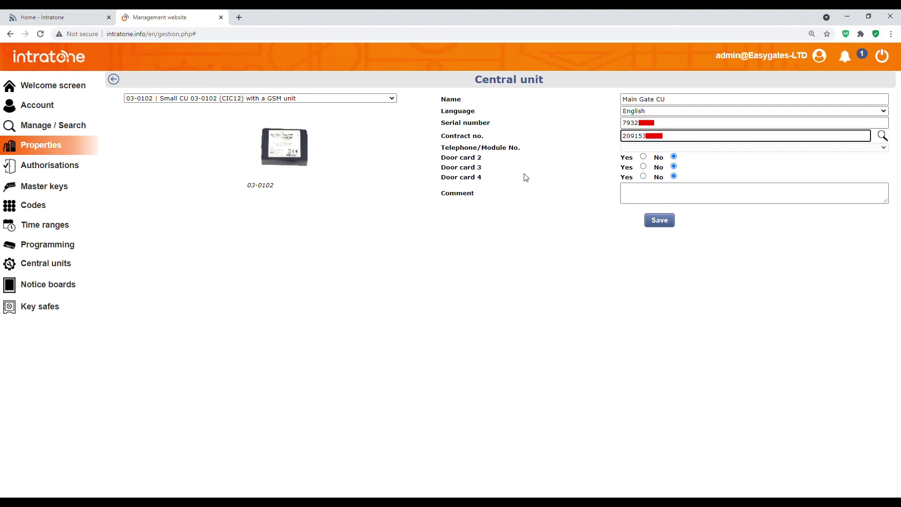
pyautogui.press('Tab')
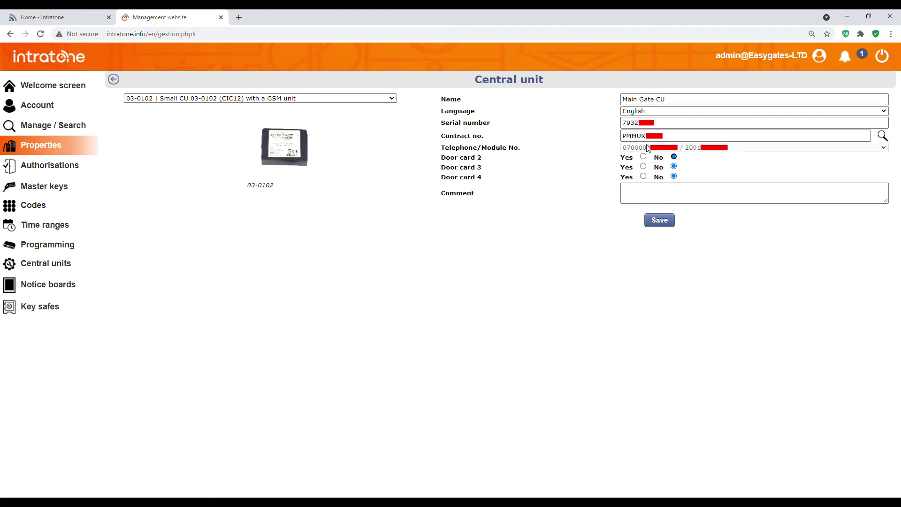
pyautogui.click(654, 229)
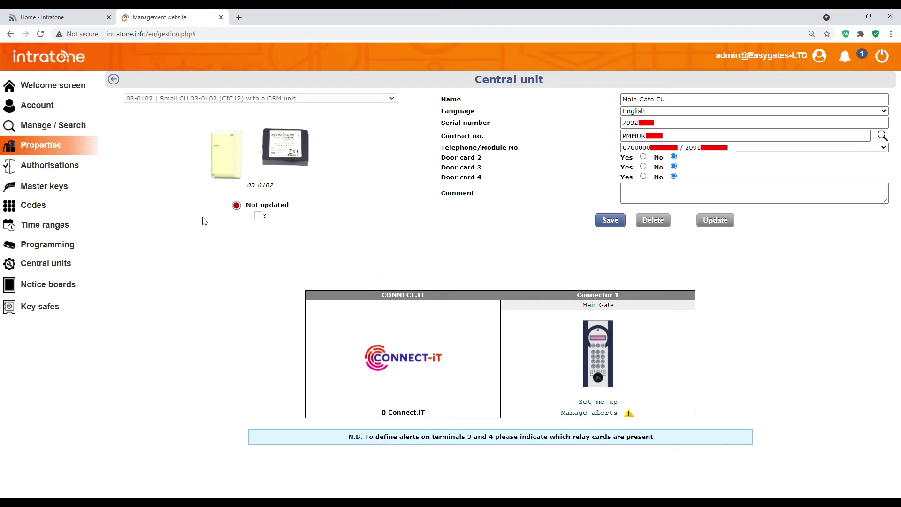
pyautogui.click(113, 80)
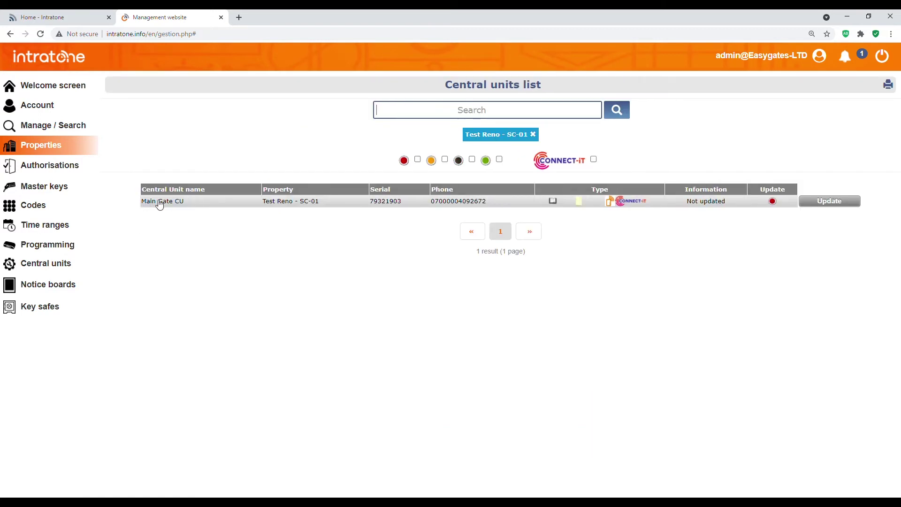
# - Open the Test Reno - SC-01 property from the Properties list
pyautogui.click(61, 147)
pyautogui.click(167, 142)
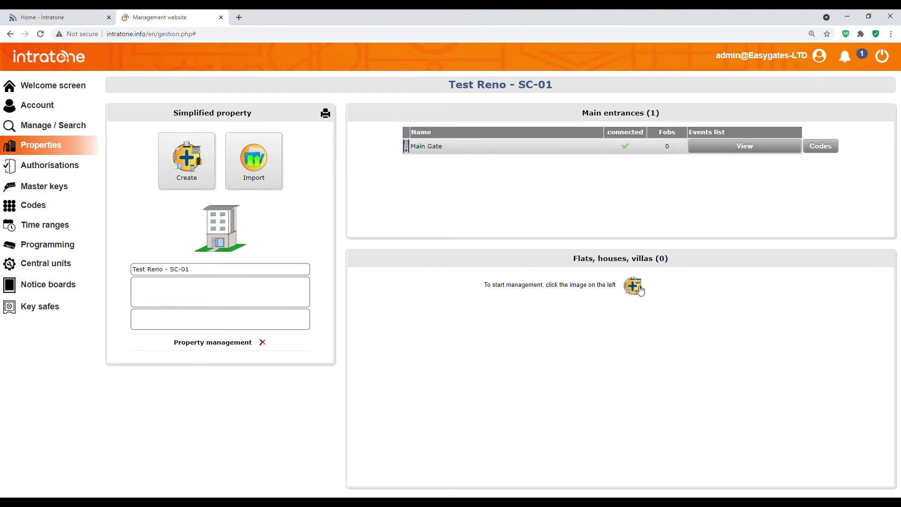
pyautogui.click(641, 291)
# - Create a single flat named 'Test Renovation' in the property and save it
pyautogui.scroll(2, 358, 146)
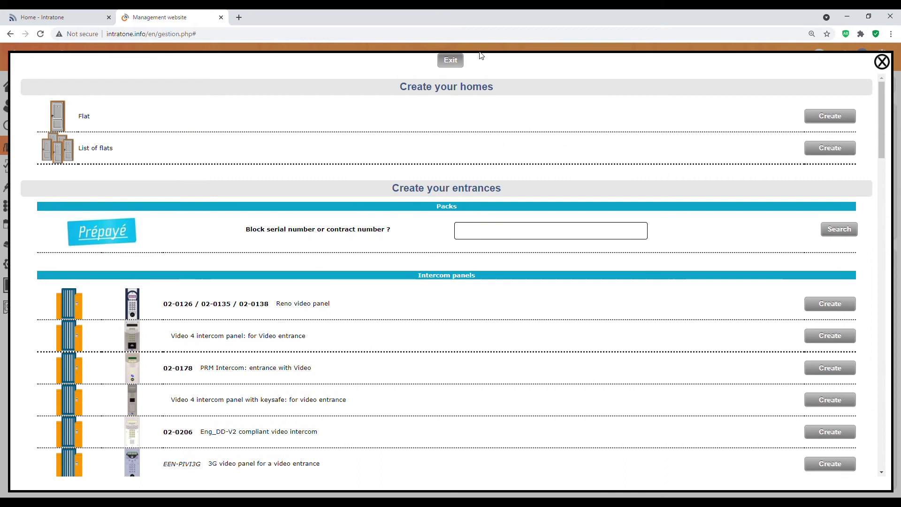
pyautogui.click(829, 118)
pyautogui.click(517, 131)
pyautogui.click(526, 123)
pyautogui.write('Te')
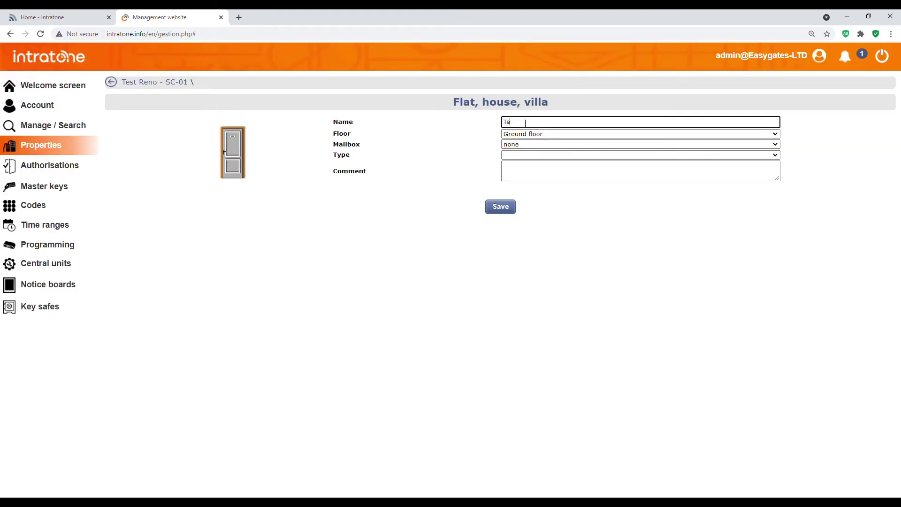
pyautogui.write('st Renovation')
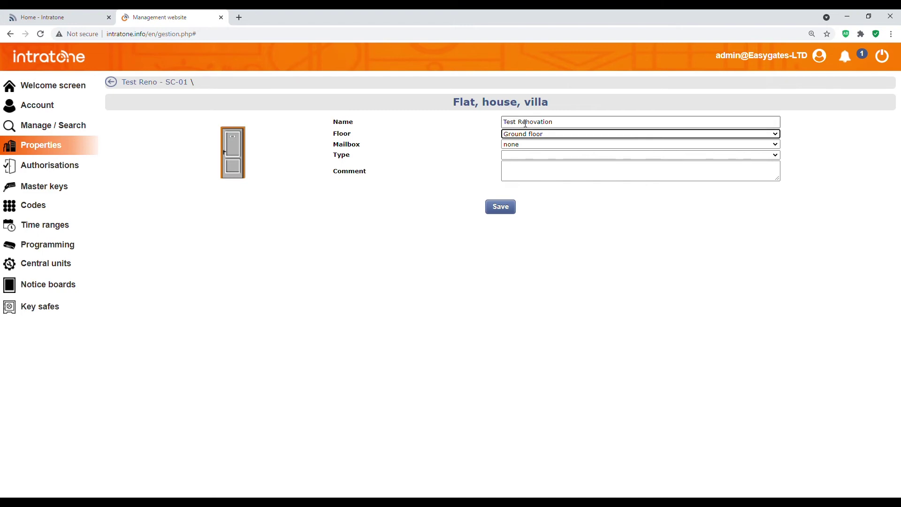
pyautogui.click(504, 207)
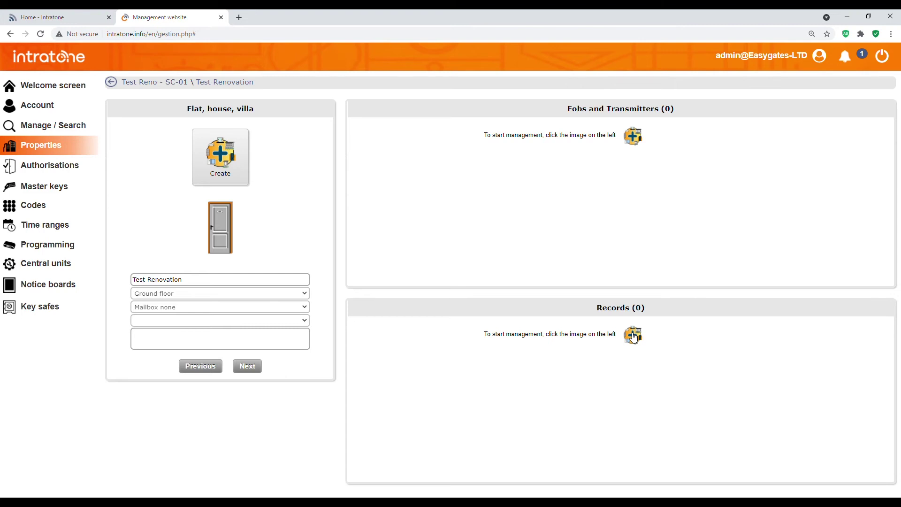
# - Start a new resident record named 'Reno Test' with username 'Flat 1'
pyautogui.click(635, 340)
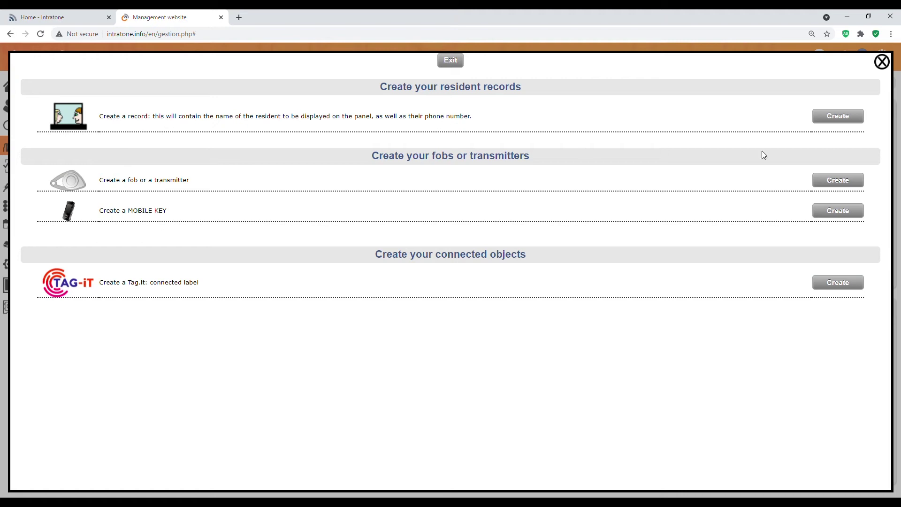
pyautogui.click(849, 117)
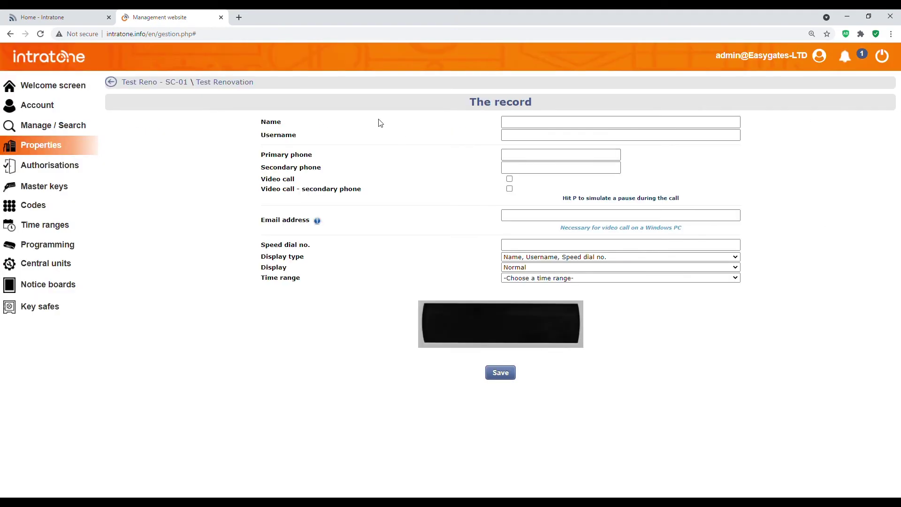
pyautogui.click(532, 125)
pyautogui.click(480, 125)
pyautogui.click(511, 125)
pyautogui.write('Reno ')
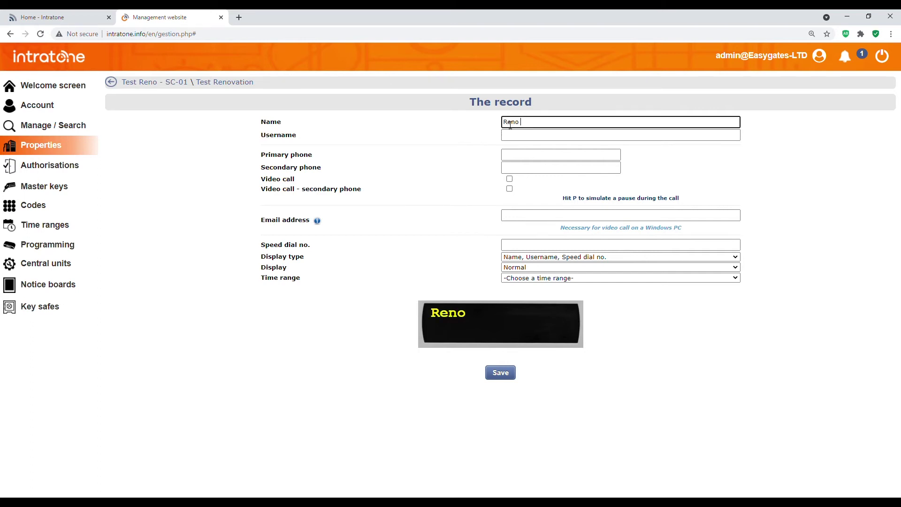
pyautogui.write('Test')
pyautogui.press('Tab')
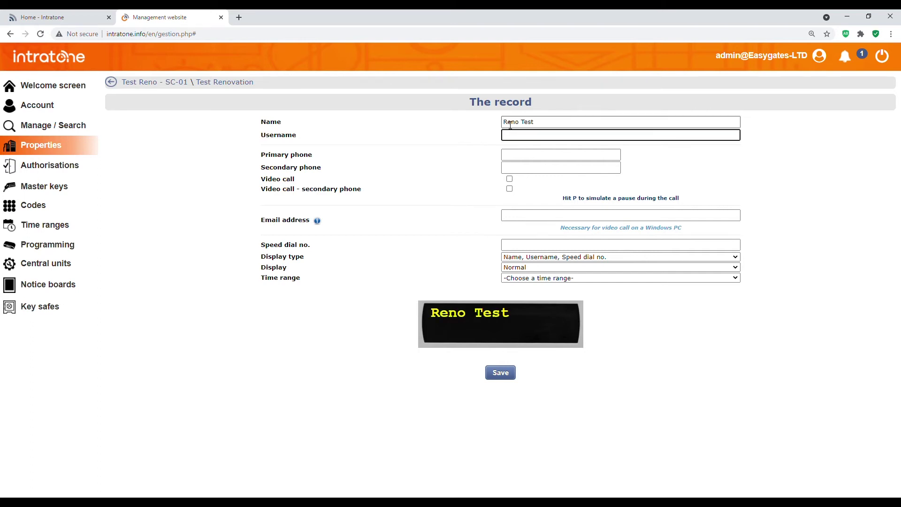
pyautogui.write('Flat 1')
# - Enter primary phone 0777 and secondary phone 0138, enabling video calls for both
pyautogui.click(512, 157)
pyautogui.write('0777')
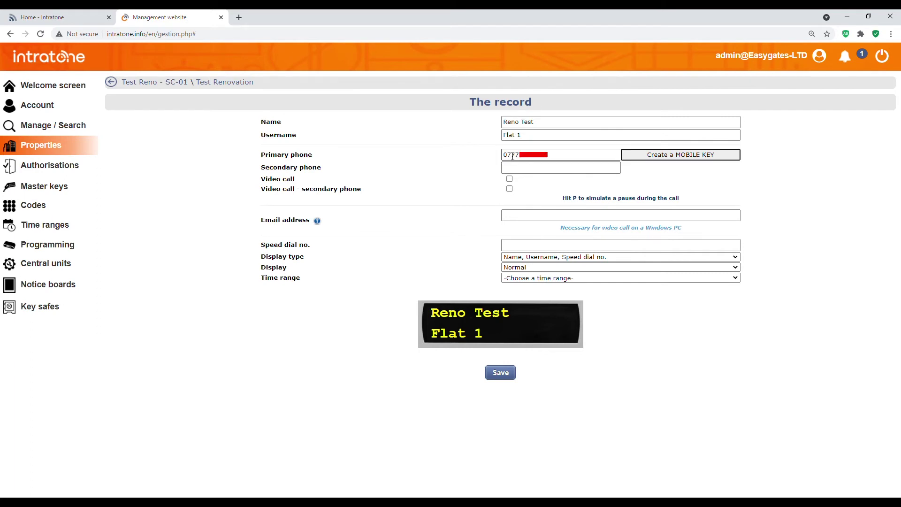
pyautogui.press('Tab')
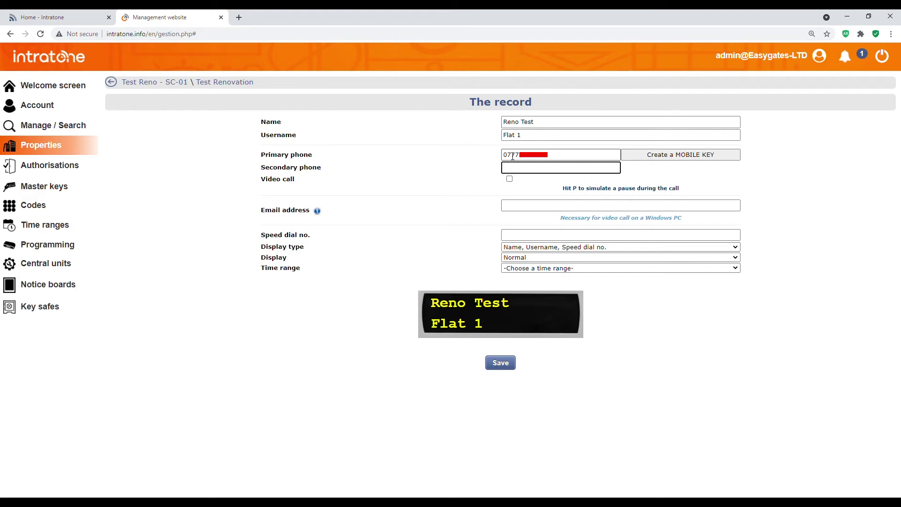
pyautogui.write('0138')
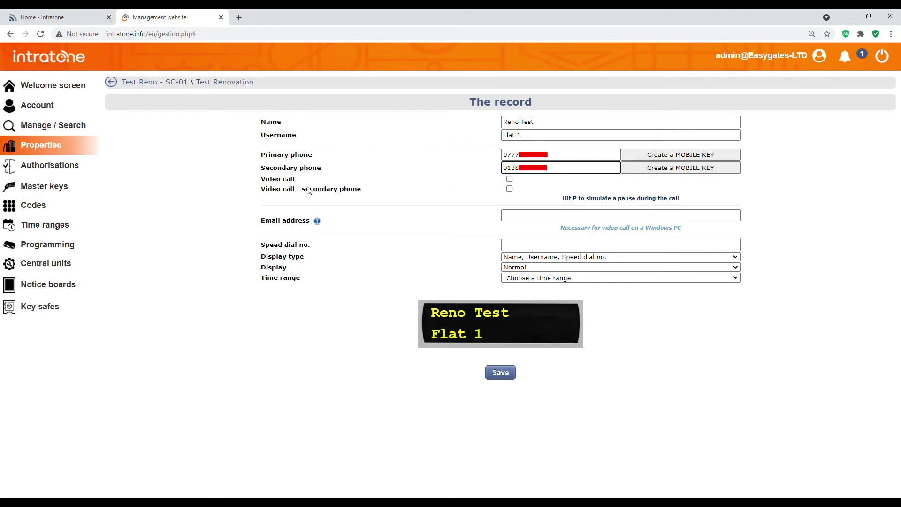
pyautogui.click(511, 180)
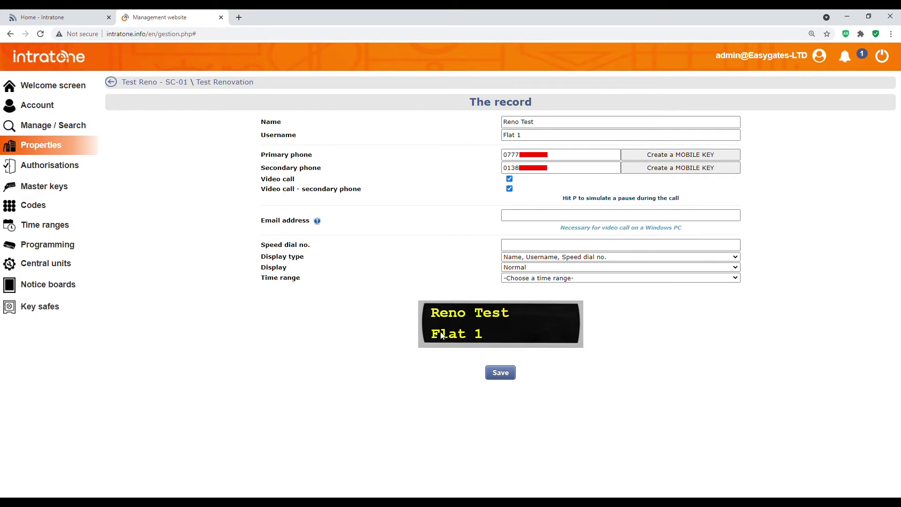
# - Set display type to 'Name, Username (centred)' and display to 'Last', then save the record
pyautogui.click(519, 261)
pyautogui.click(524, 273)
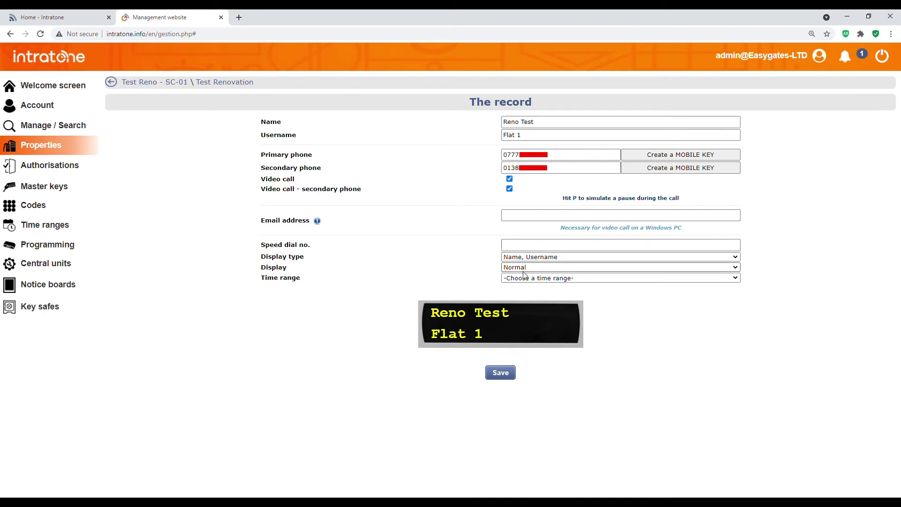
pyautogui.click(522, 267)
pyautogui.click(526, 263)
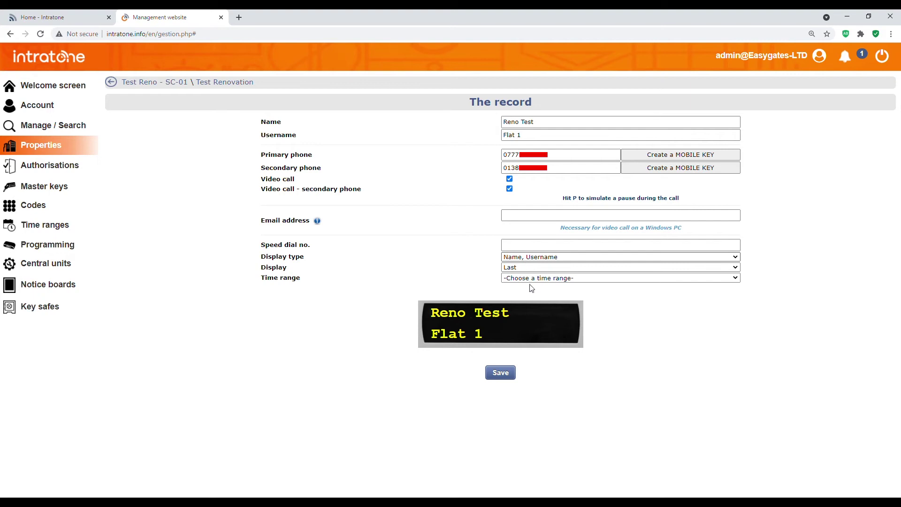
pyautogui.click(501, 374)
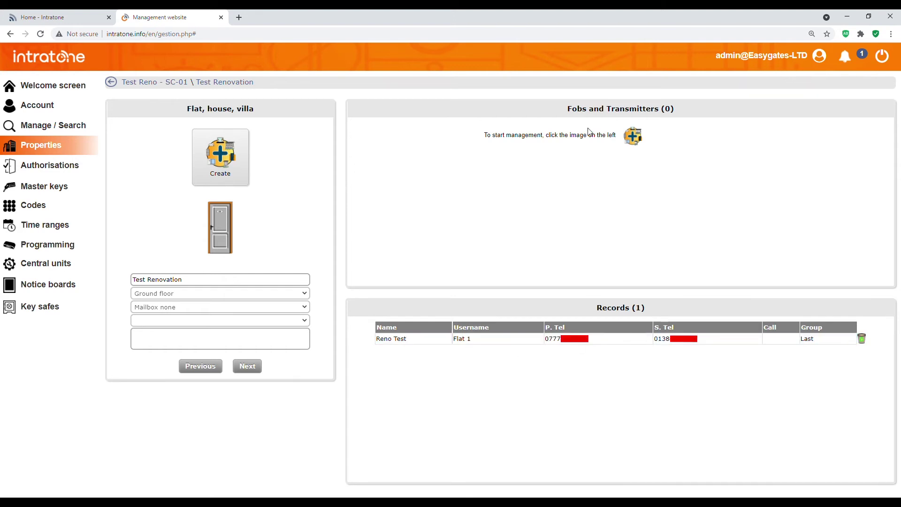
# - Start a new fob for the Test Renovation flat, ready to enter its serial
pyautogui.click(637, 137)
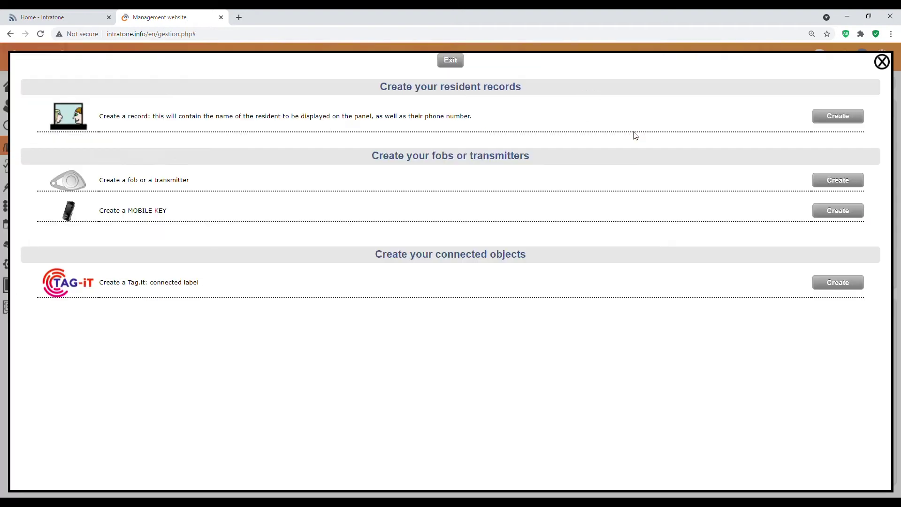
pyautogui.click(835, 183)
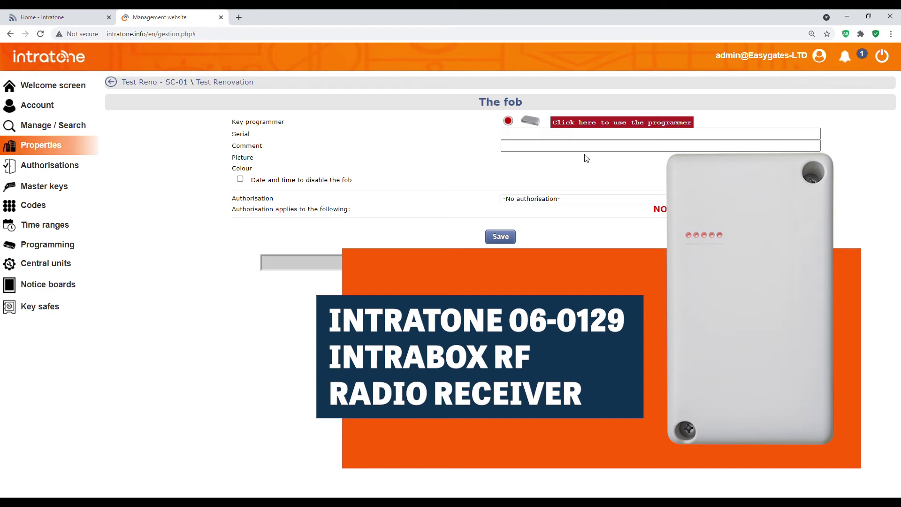
pyautogui.click(539, 139)
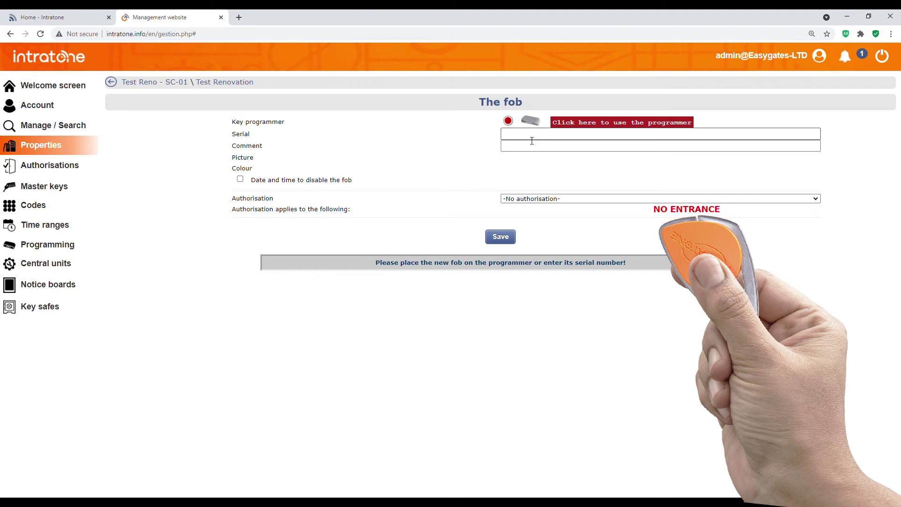
pyautogui.click(532, 140)
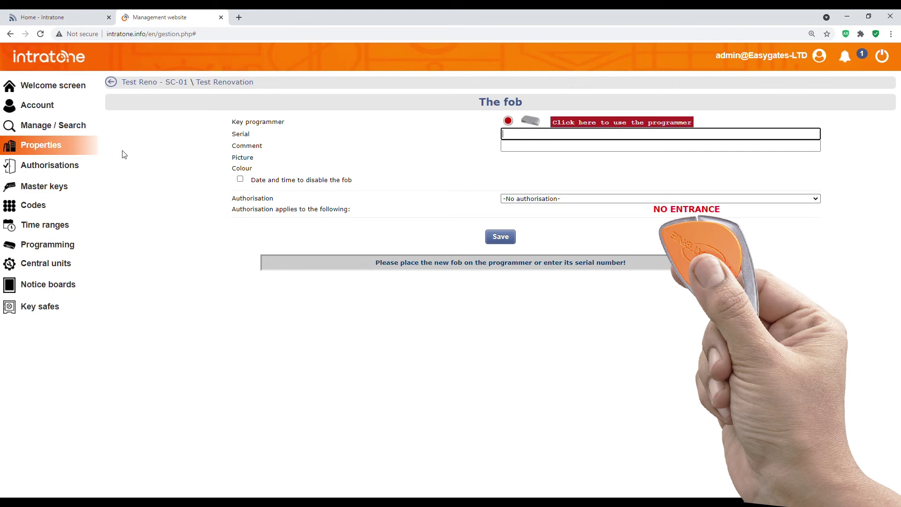
# - Save a 'Full Access' authorisation covering Main Gate, then reopen the Test Reno - SC-01 property
pyautogui.click(65, 174)
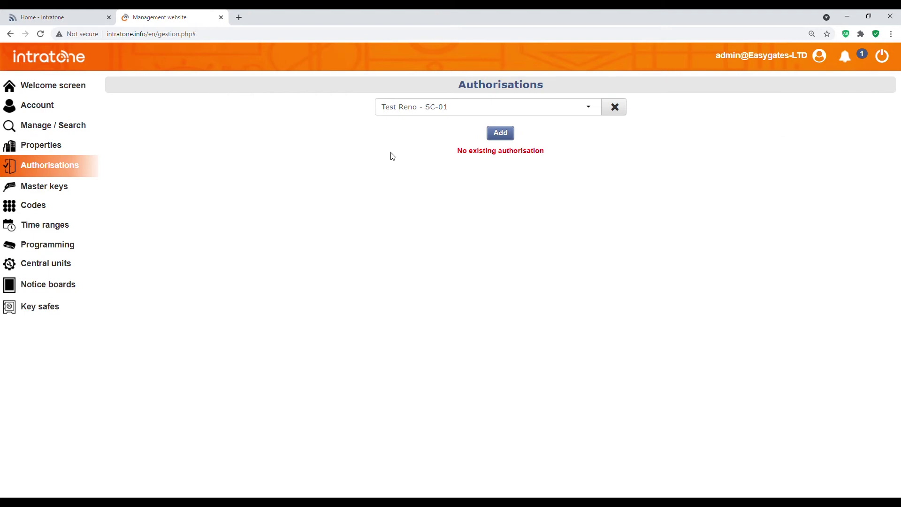
pyautogui.click(500, 134)
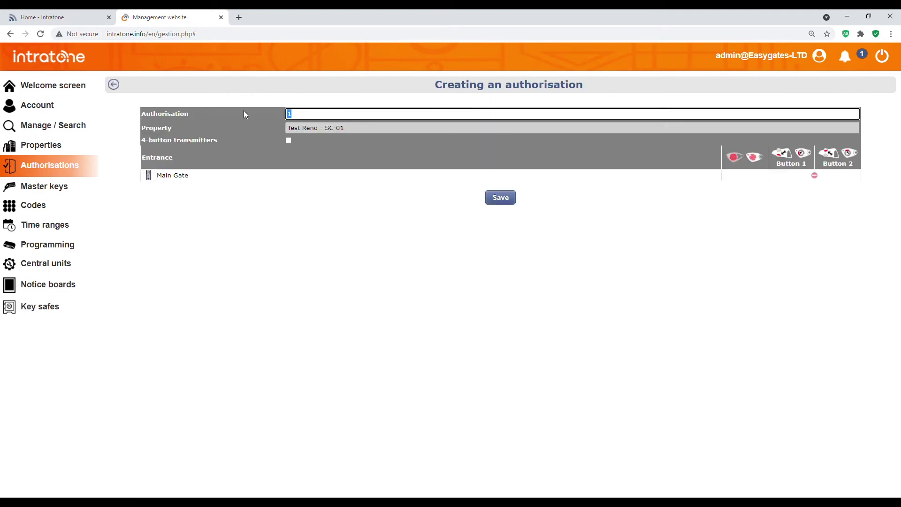
pyautogui.write('Ful')
pyautogui.press('BackSpace')
pyautogui.write('ll Access')
pyautogui.click(272, 293)
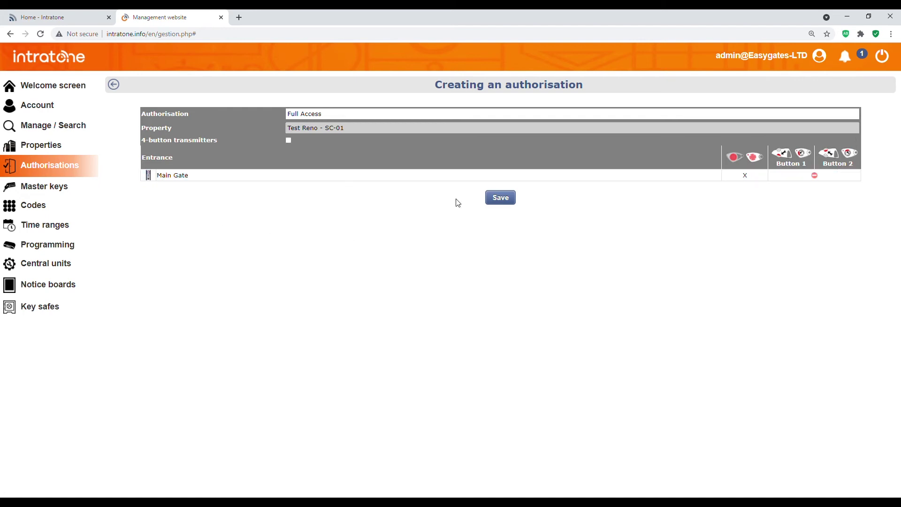
pyautogui.click(515, 199)
pyautogui.click(47, 149)
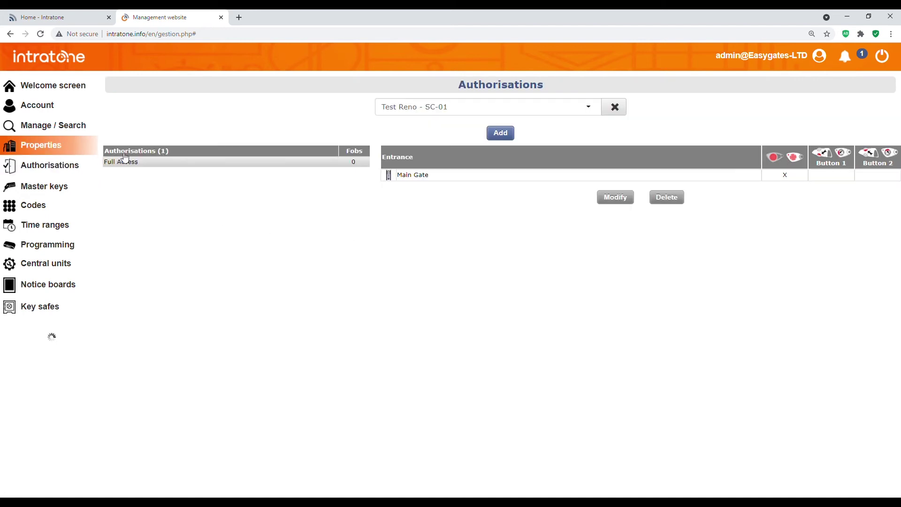
pyautogui.click(185, 142)
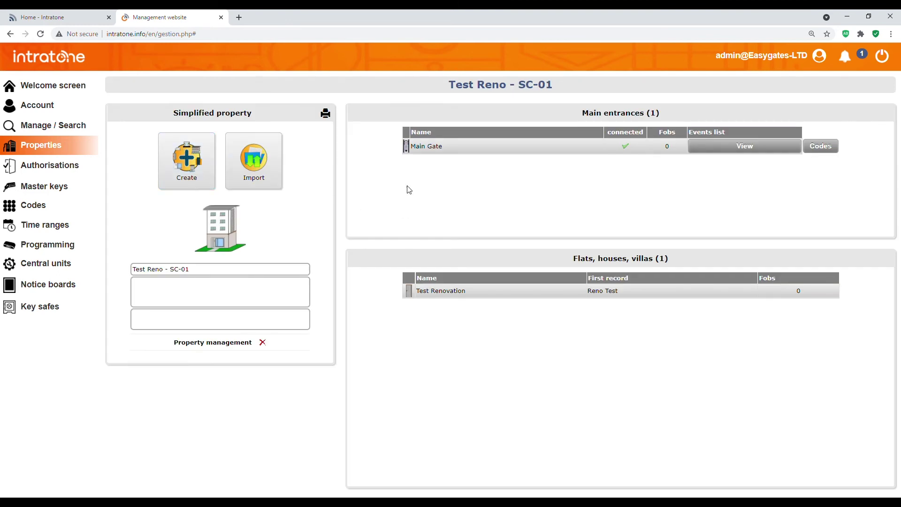
pyautogui.click(444, 292)
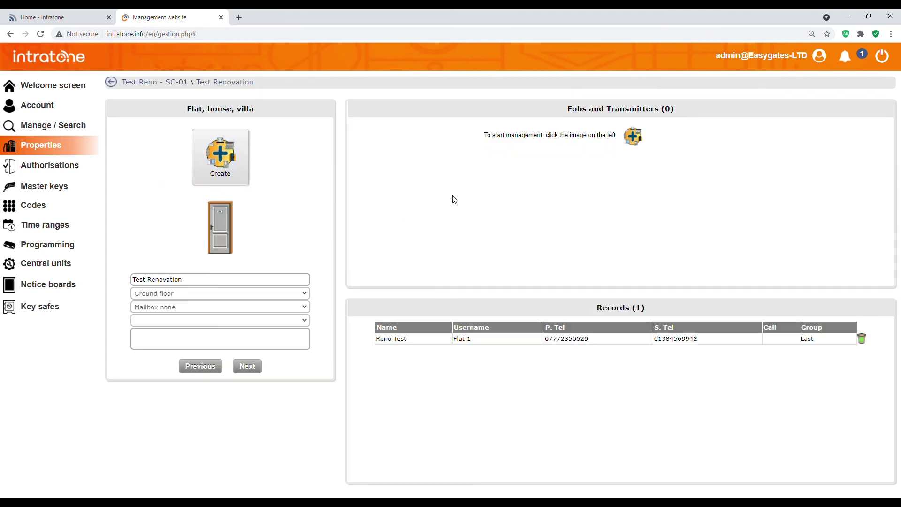
pyautogui.click(633, 140)
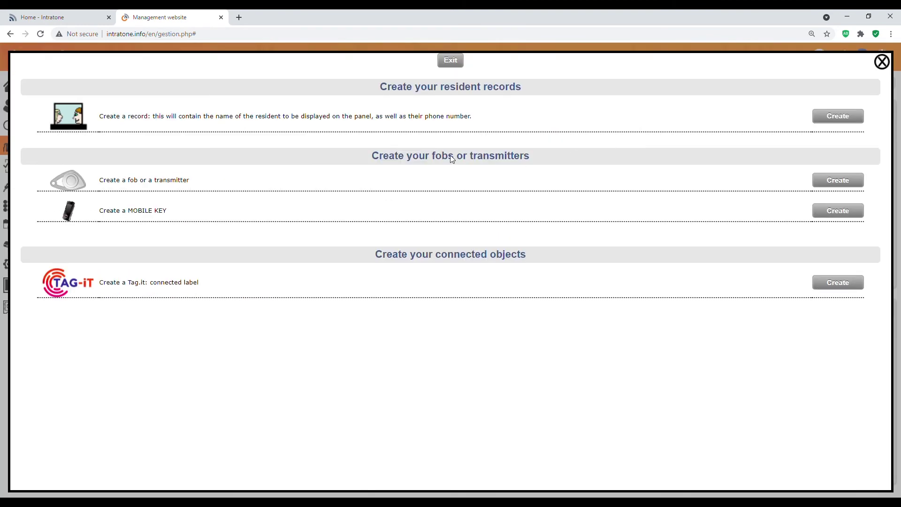
pyautogui.click(827, 186)
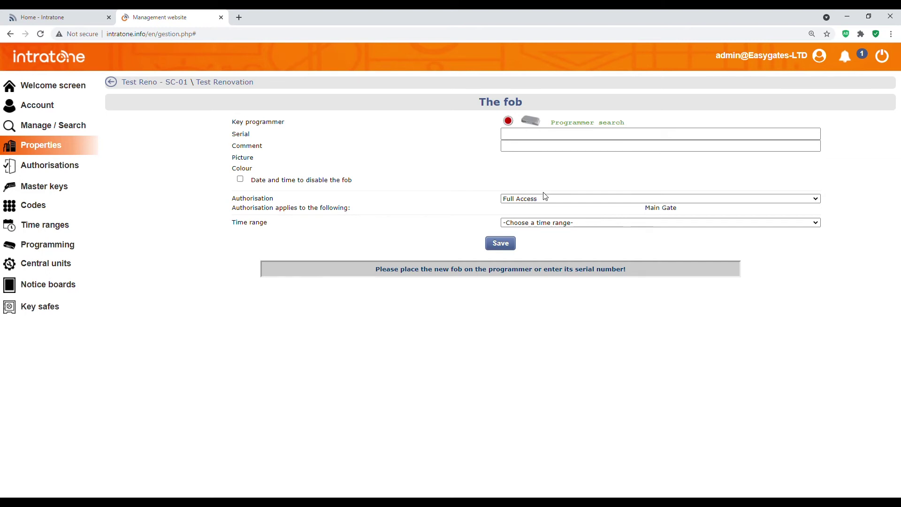
pyautogui.hotkey('shift', 'Tab')
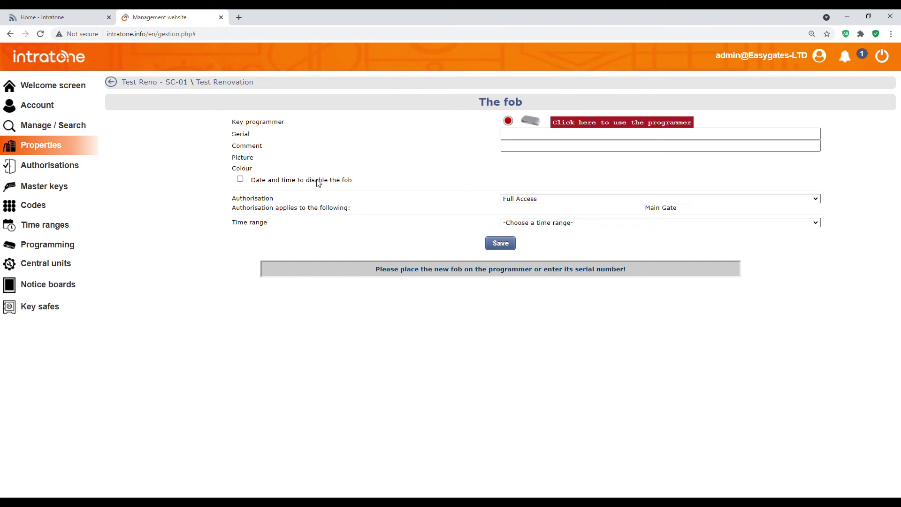
pyautogui.click(241, 179)
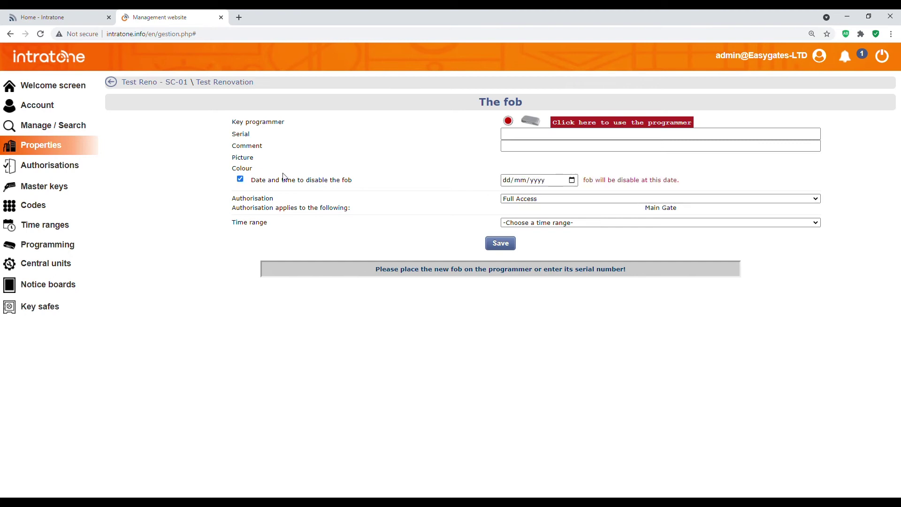
pyautogui.click(240, 179)
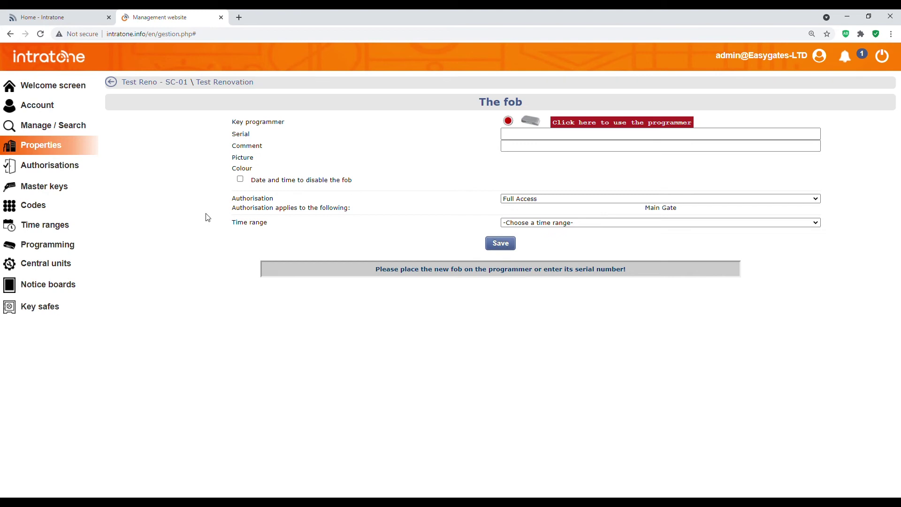
pyautogui.click(165, 83)
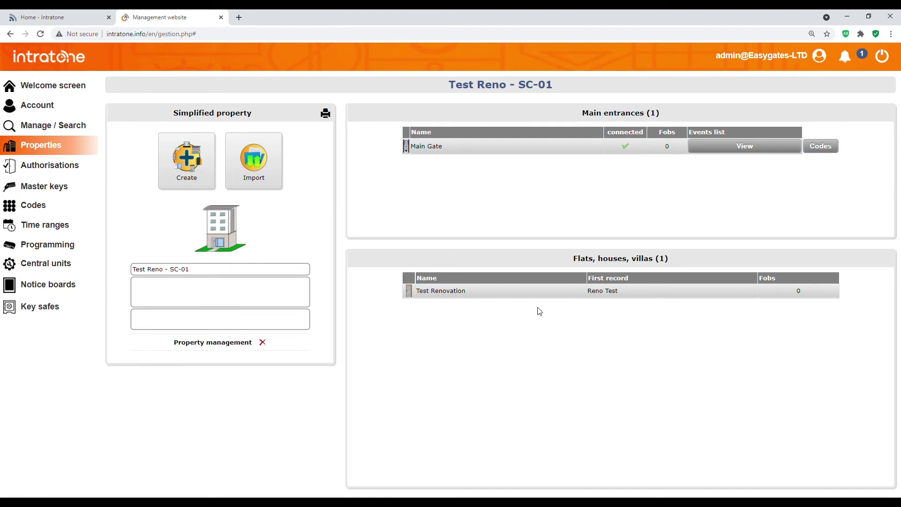
# - Open the Main Gate entrance codes from the Codes section and begin adding a keypad code
pyautogui.click(69, 211)
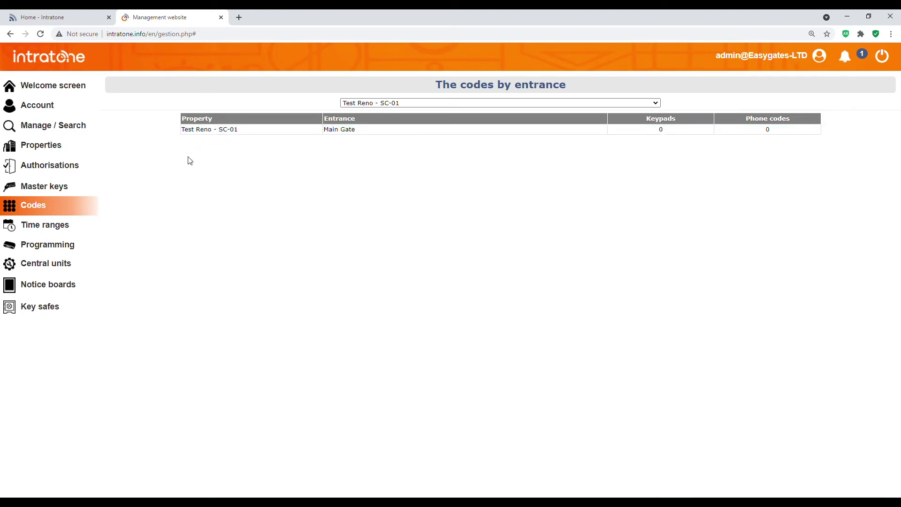
pyautogui.click(231, 131)
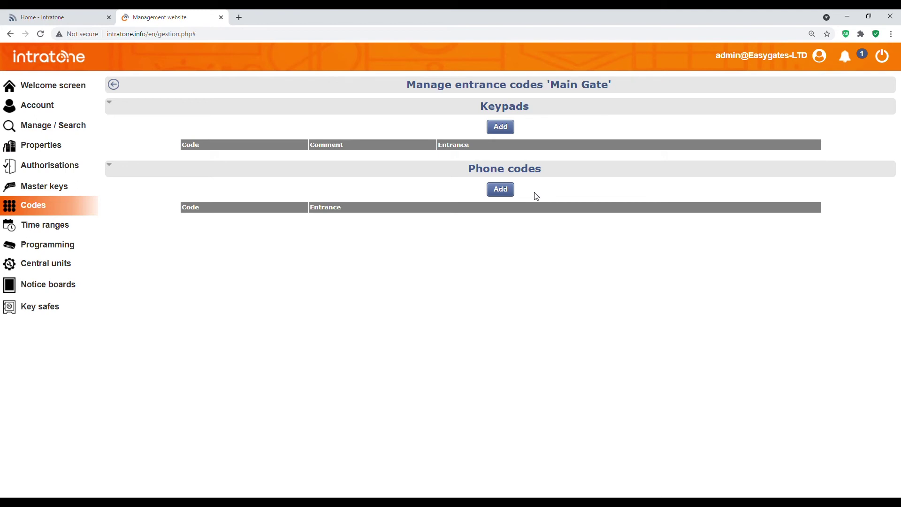
pyautogui.click(513, 135)
pyautogui.click(538, 110)
pyautogui.write('1234')
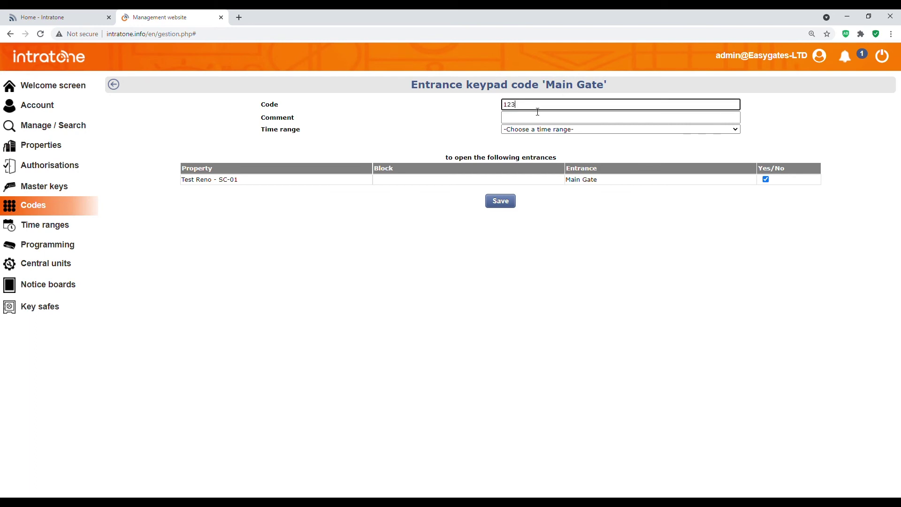
pyautogui.press('Tab')
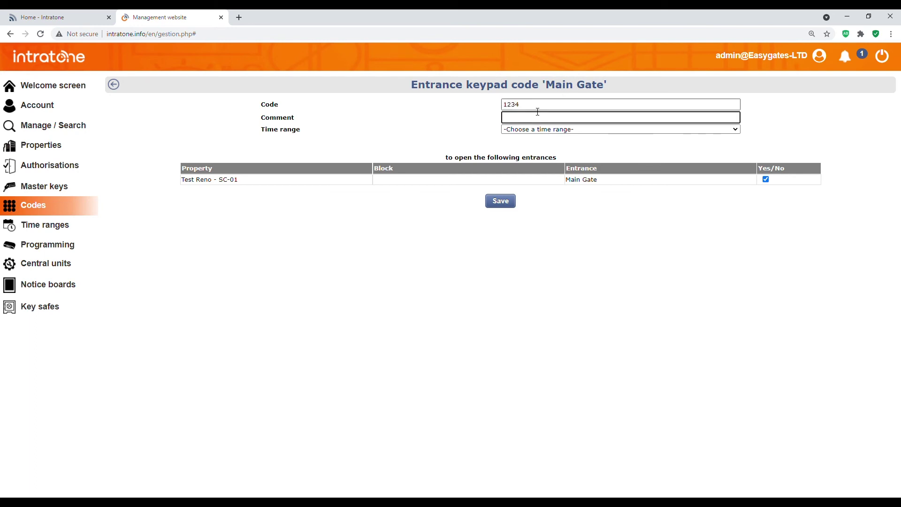
pyautogui.write('Test')
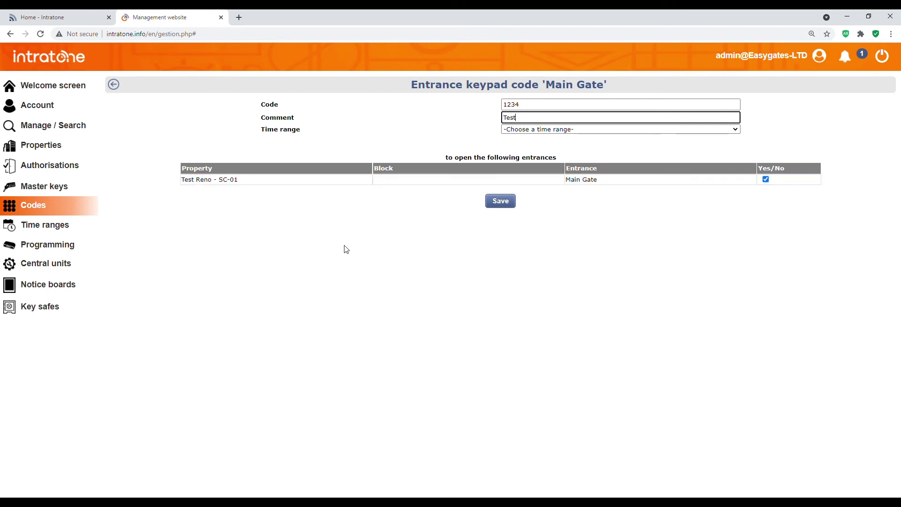
pyautogui.click(501, 202)
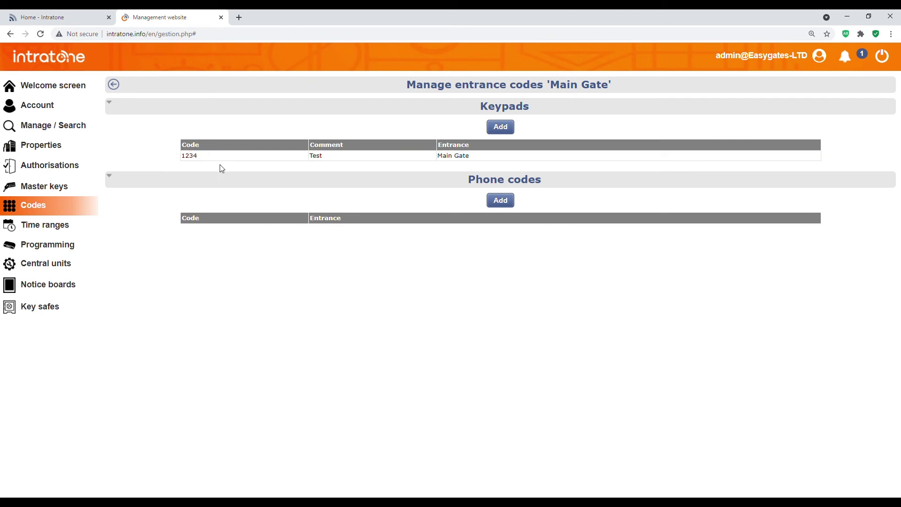
pyautogui.click(76, 233)
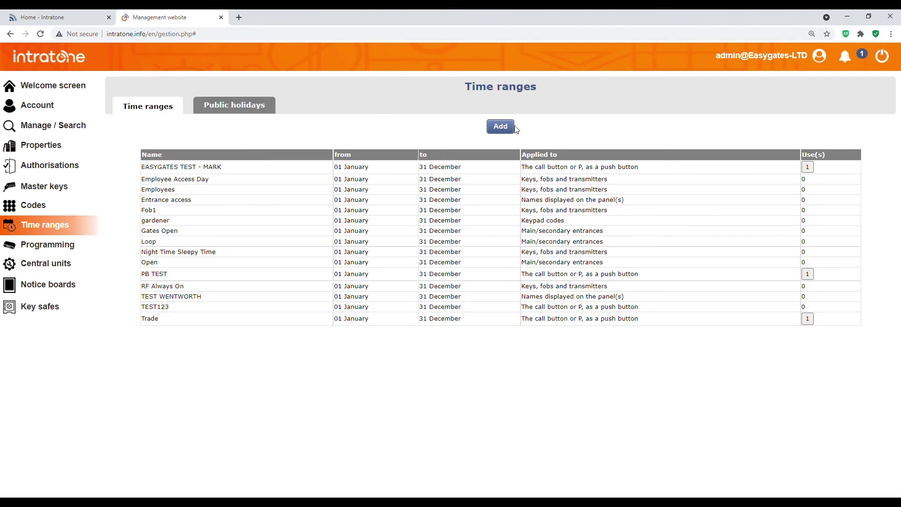
# - Add a new time range and name it 'Test'
pyautogui.click(507, 129)
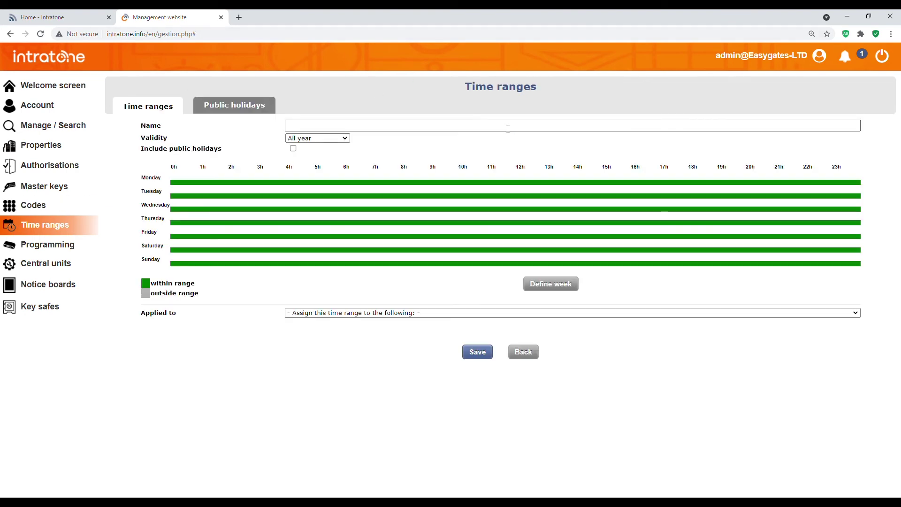
pyautogui.click(316, 129)
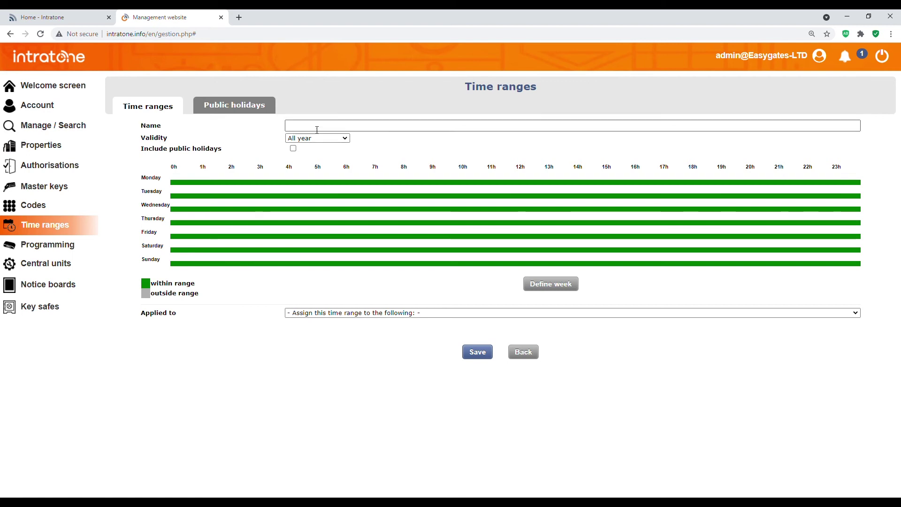
pyautogui.write('Test')
pyautogui.press('Tab')
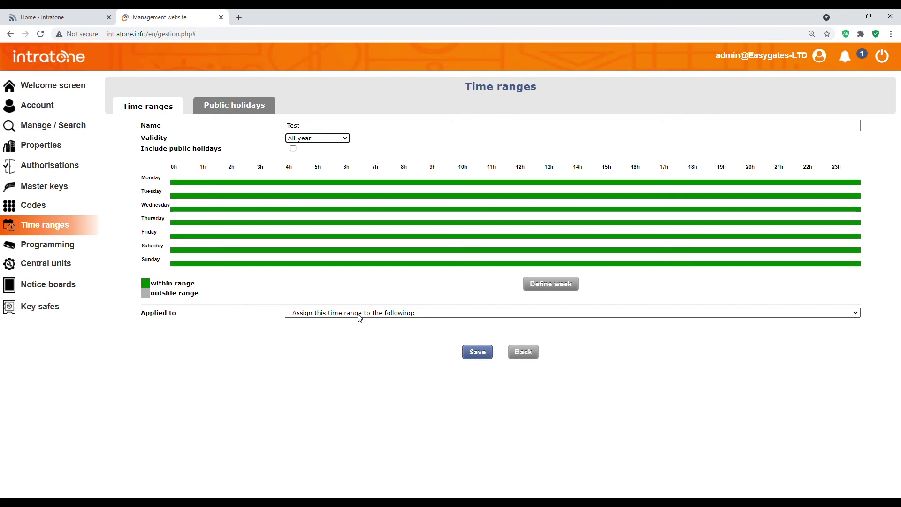
pyautogui.click(539, 286)
# - Set Monday to 8:00–17:00 and copy those hours down through Friday
pyautogui.click(377, 156)
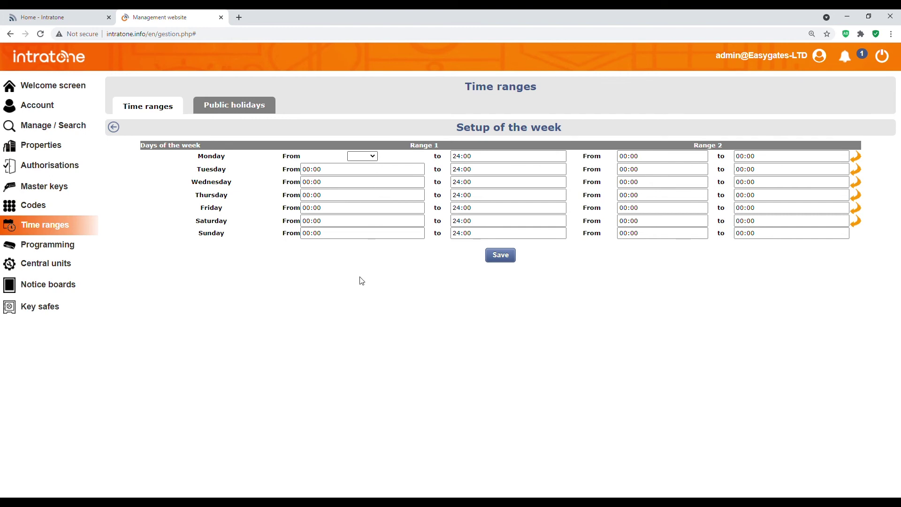
pyautogui.press('8')
pyautogui.click(466, 156)
pyautogui.press('1')
pyautogui.press('7')
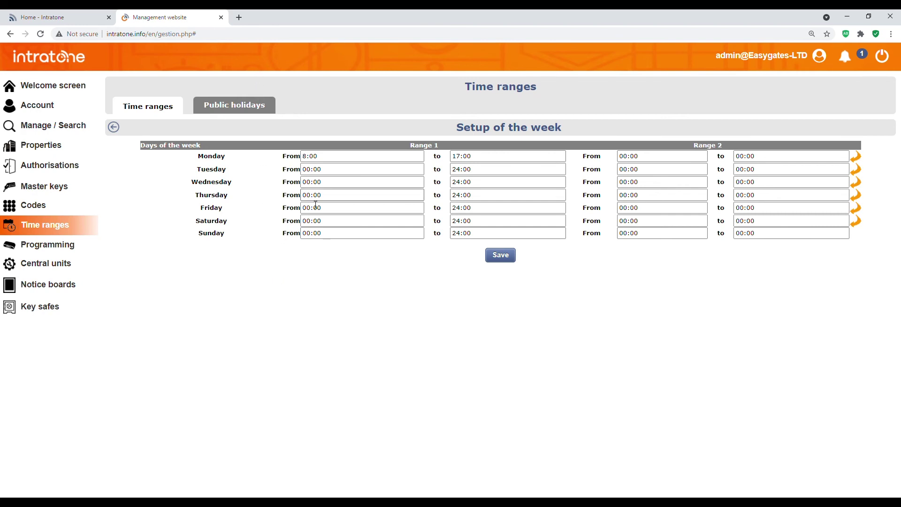
pyautogui.click(862, 161)
pyautogui.click(860, 171)
pyautogui.click(862, 189)
pyautogui.click(862, 203)
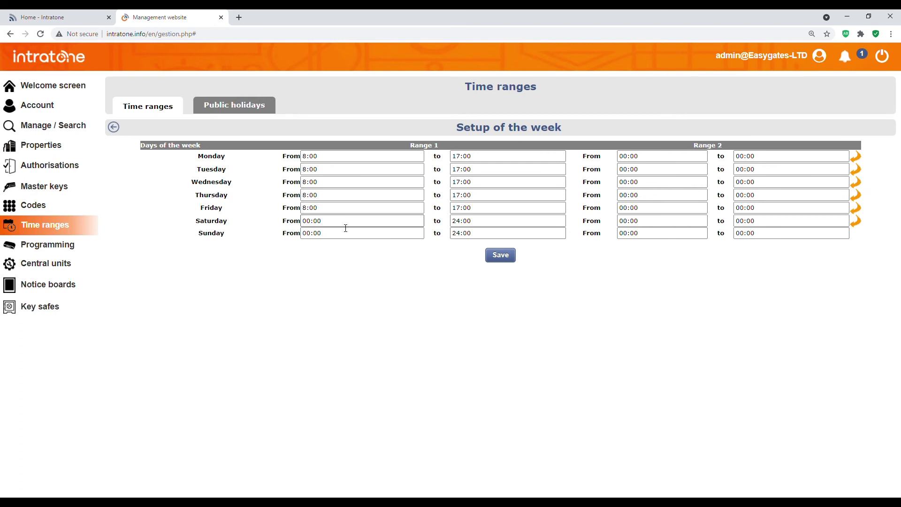
# - Set Saturday and Sunday end times to 00:00 and save the weekly schedule
pyautogui.click(500, 222)
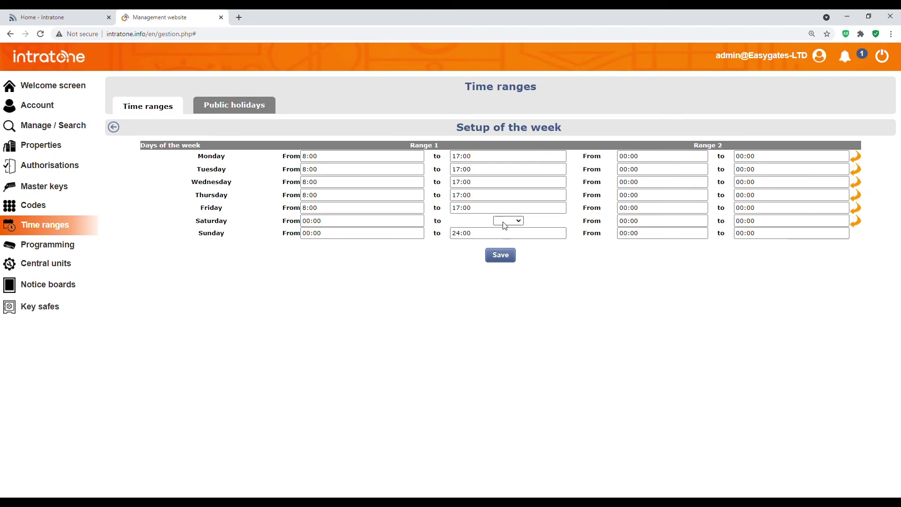
pyautogui.click(506, 240)
pyautogui.click(483, 234)
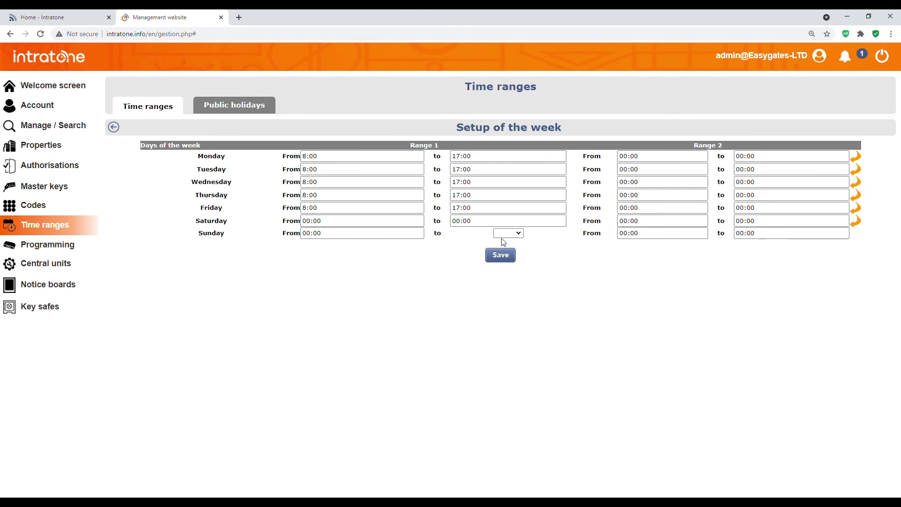
pyautogui.click(513, 254)
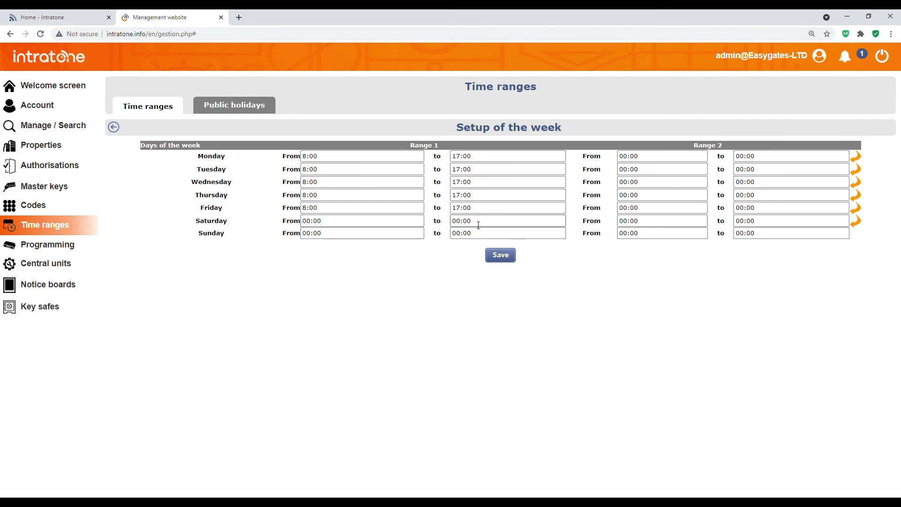
pyautogui.click(501, 255)
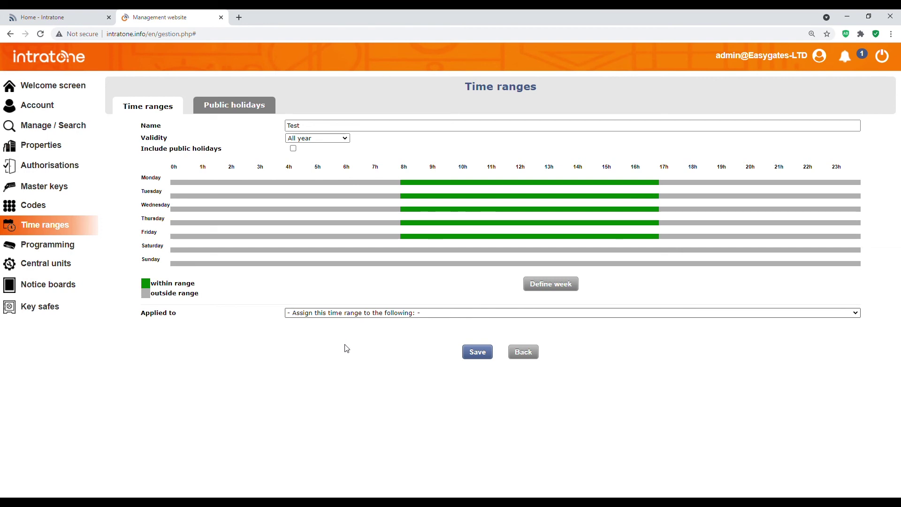
# - Apply the Test time range to main/secondary entrances, save it, and reopen Test Reno - SC-01
pyautogui.click(347, 348)
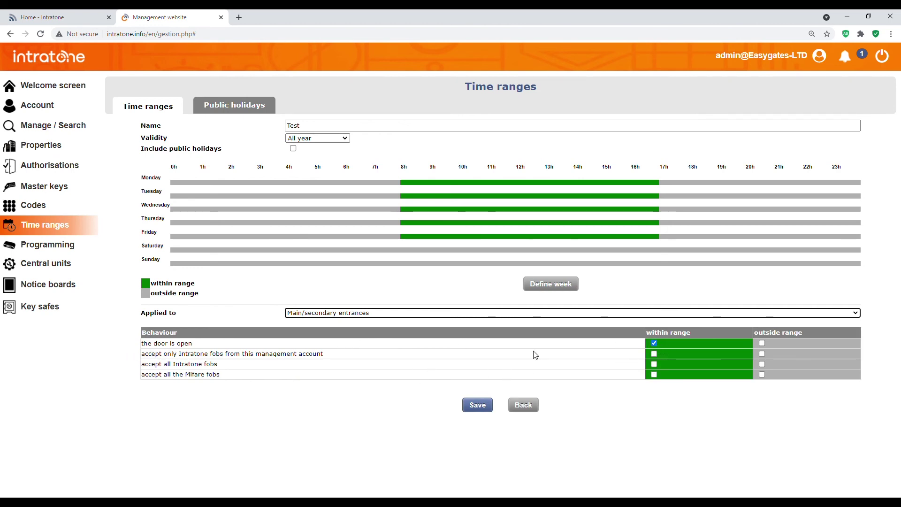
pyautogui.click(482, 411)
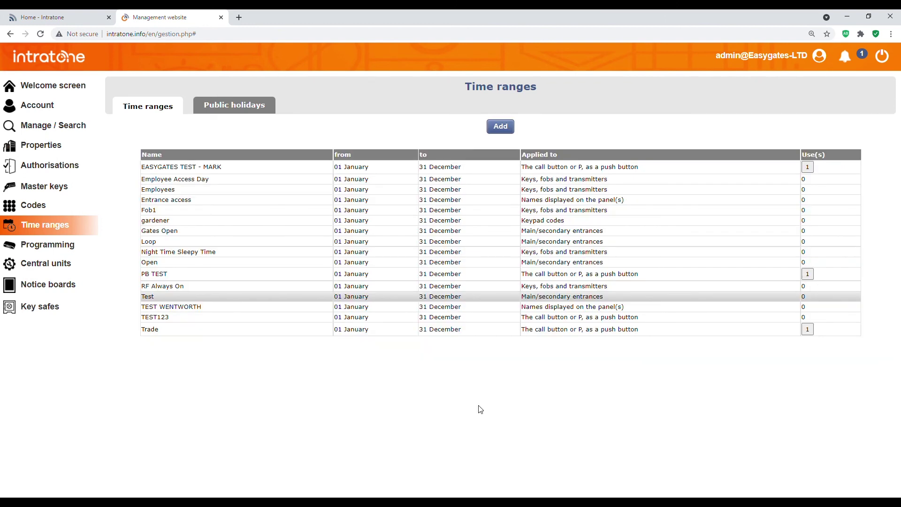
pyautogui.click(41, 145)
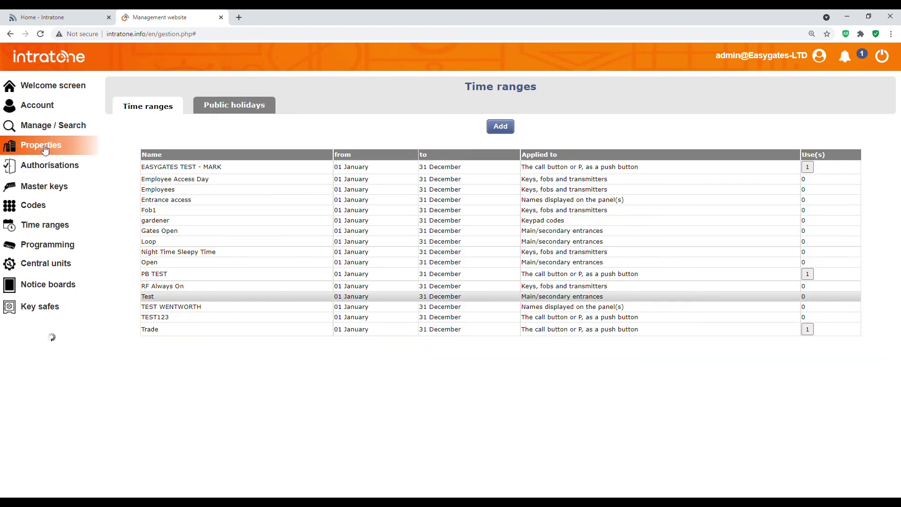
pyautogui.click(173, 146)
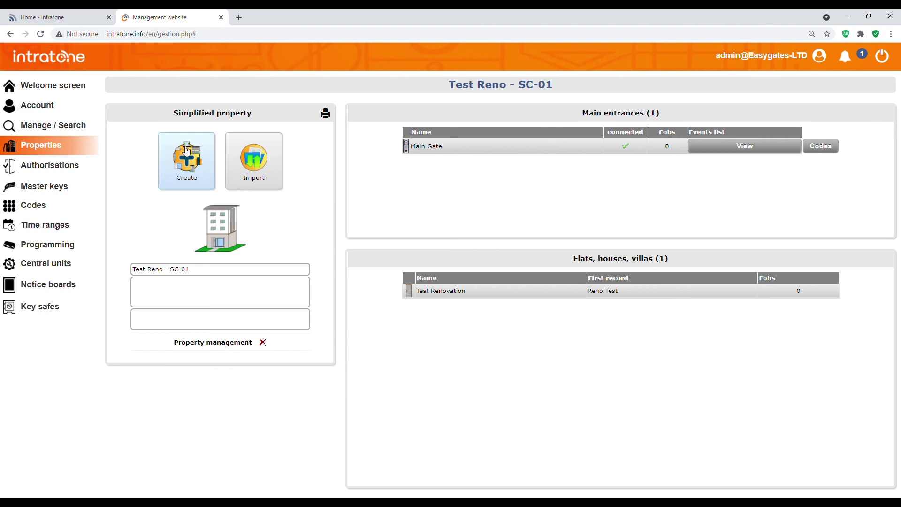
# - Set the Main Gate entrance's open access period to 'Test' and save
pyautogui.click(408, 147)
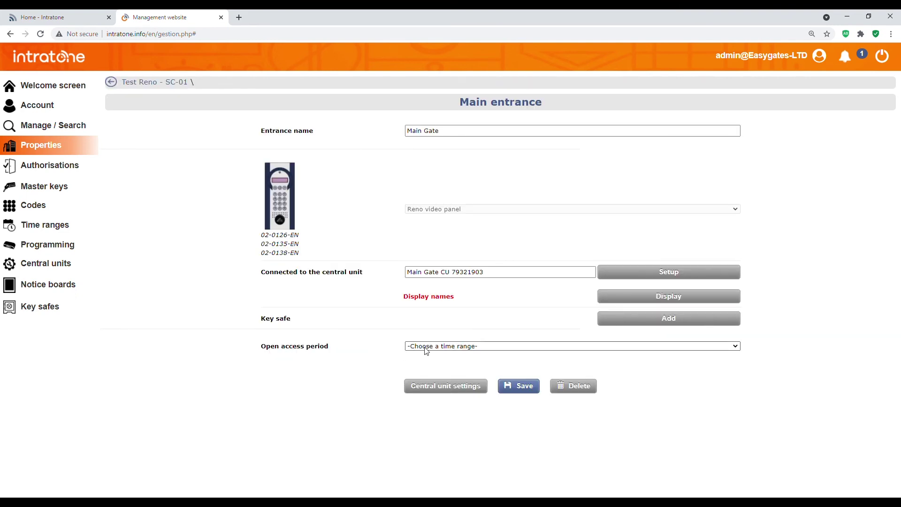
pyautogui.click(436, 383)
pyautogui.click(544, 392)
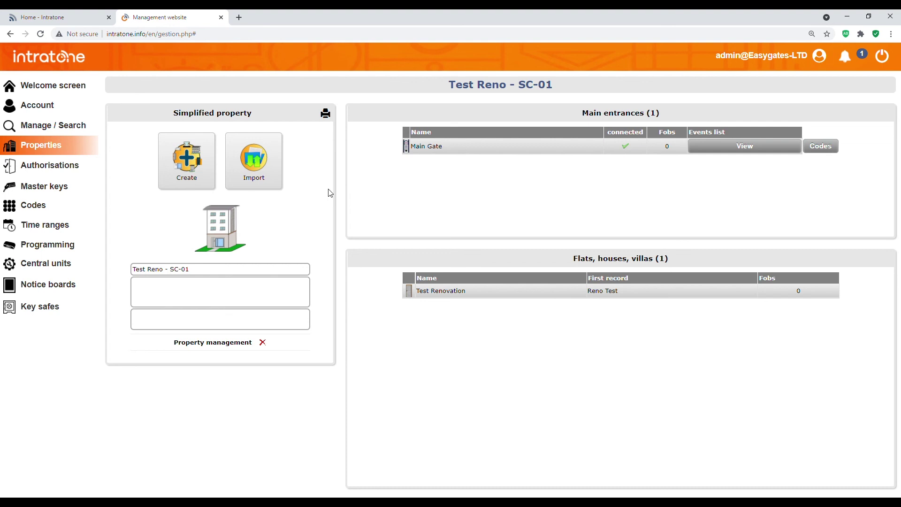
# - Start the Main Gate CU update and reload the Central units list until it shows In progress
pyautogui.click(88, 273)
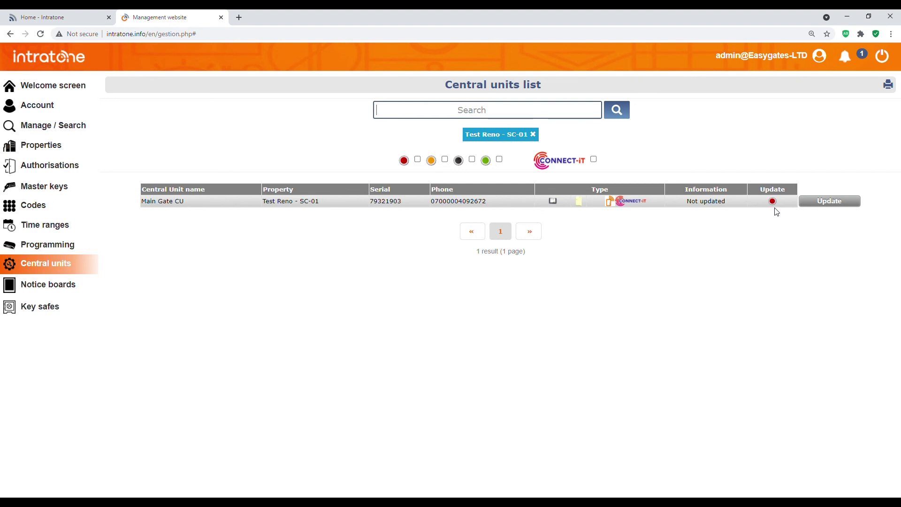
pyautogui.click(831, 203)
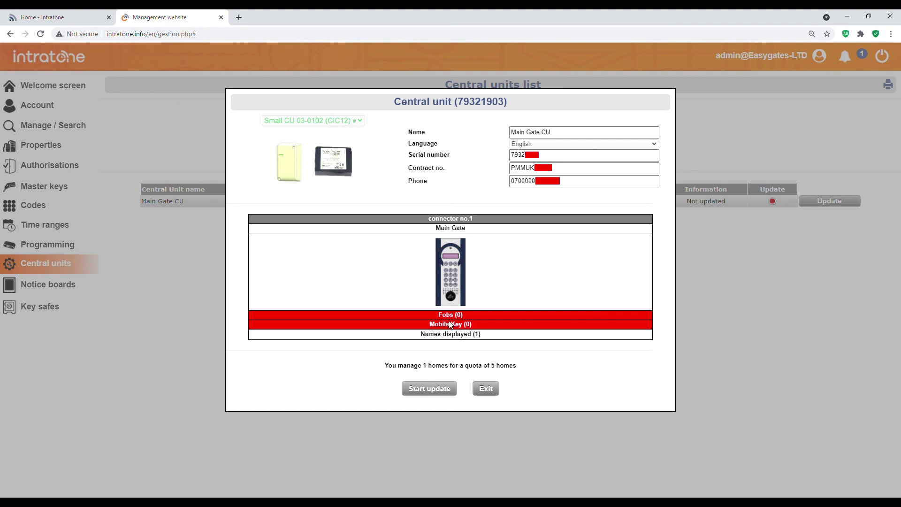
pyautogui.click(438, 397)
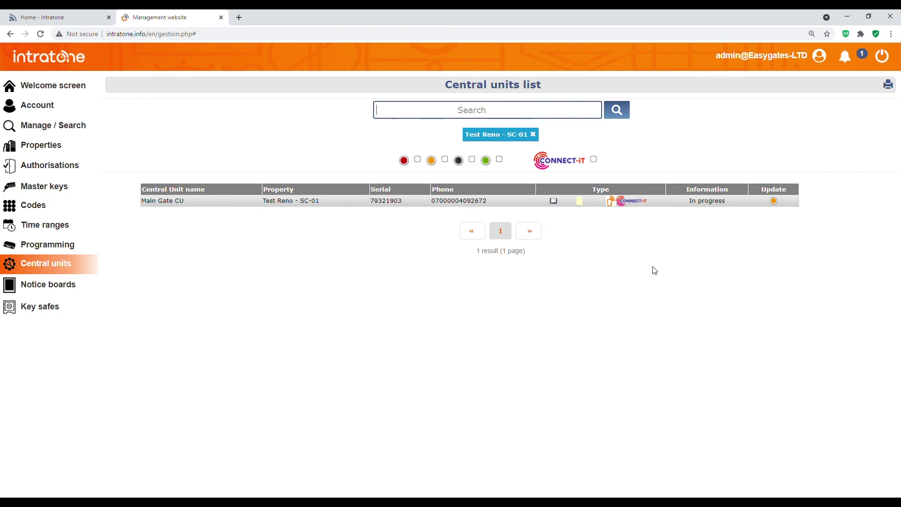
pyautogui.click(72, 273)
pyautogui.click(78, 273)
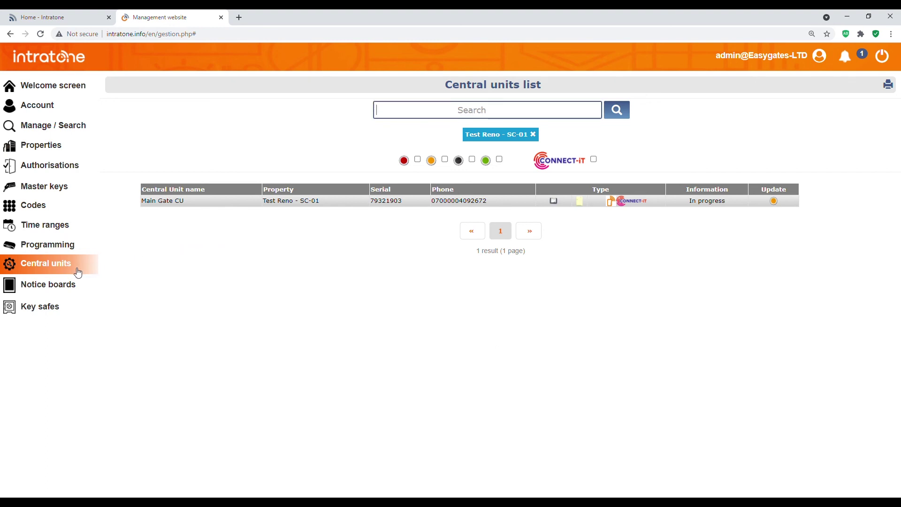